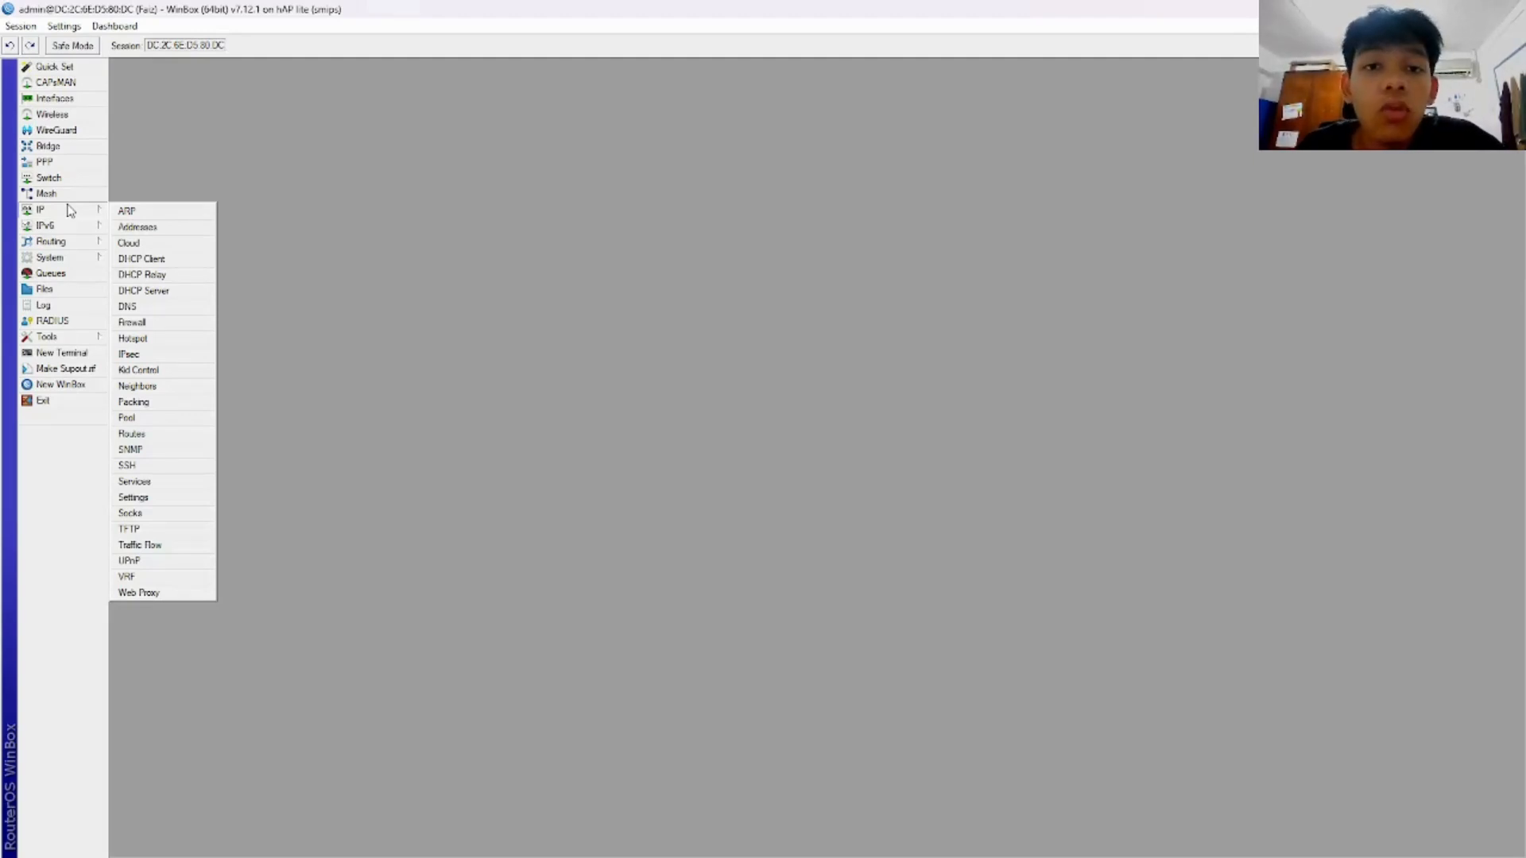
# Open the router's IP Hotspot settings and place their window near the middle of the workspace.
pyautogui.click(318, 279)
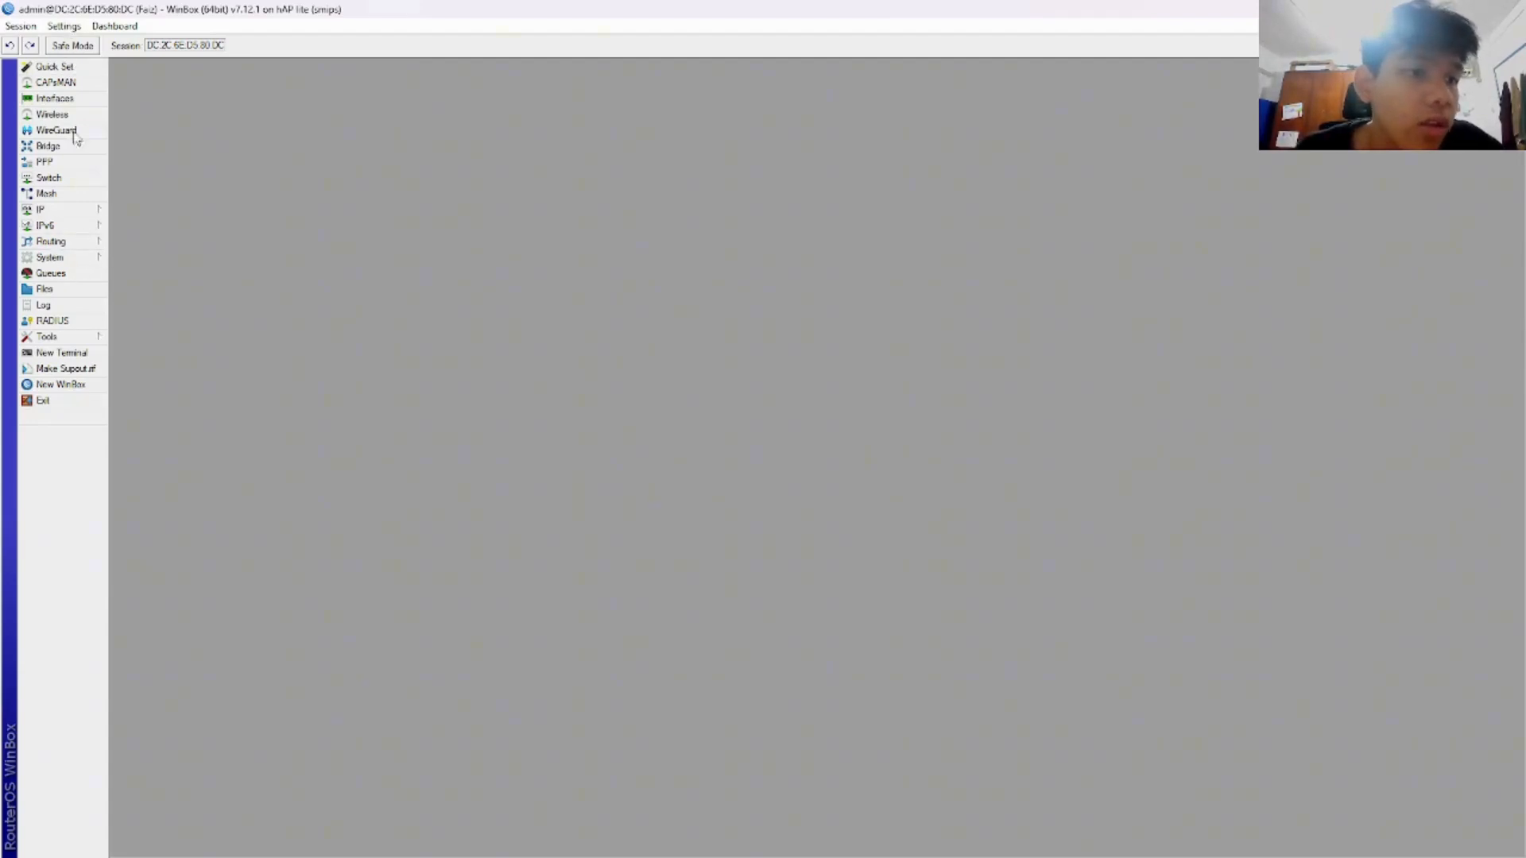
pyautogui.click(57, 212)
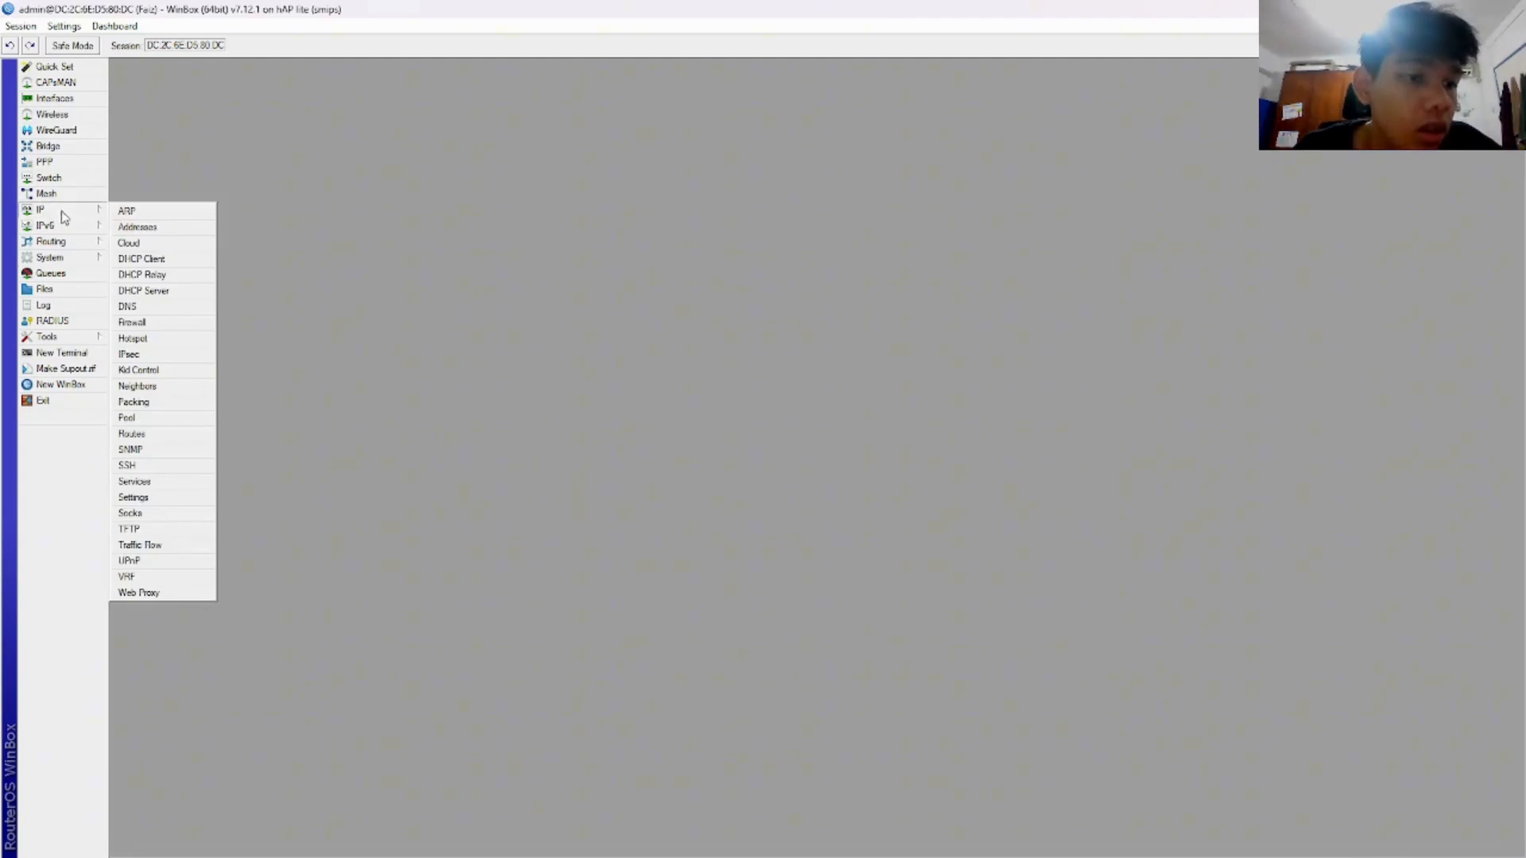
pyautogui.click(133, 340)
pyautogui.moveTo(487, 213); pyautogui.dragTo(627, 216)
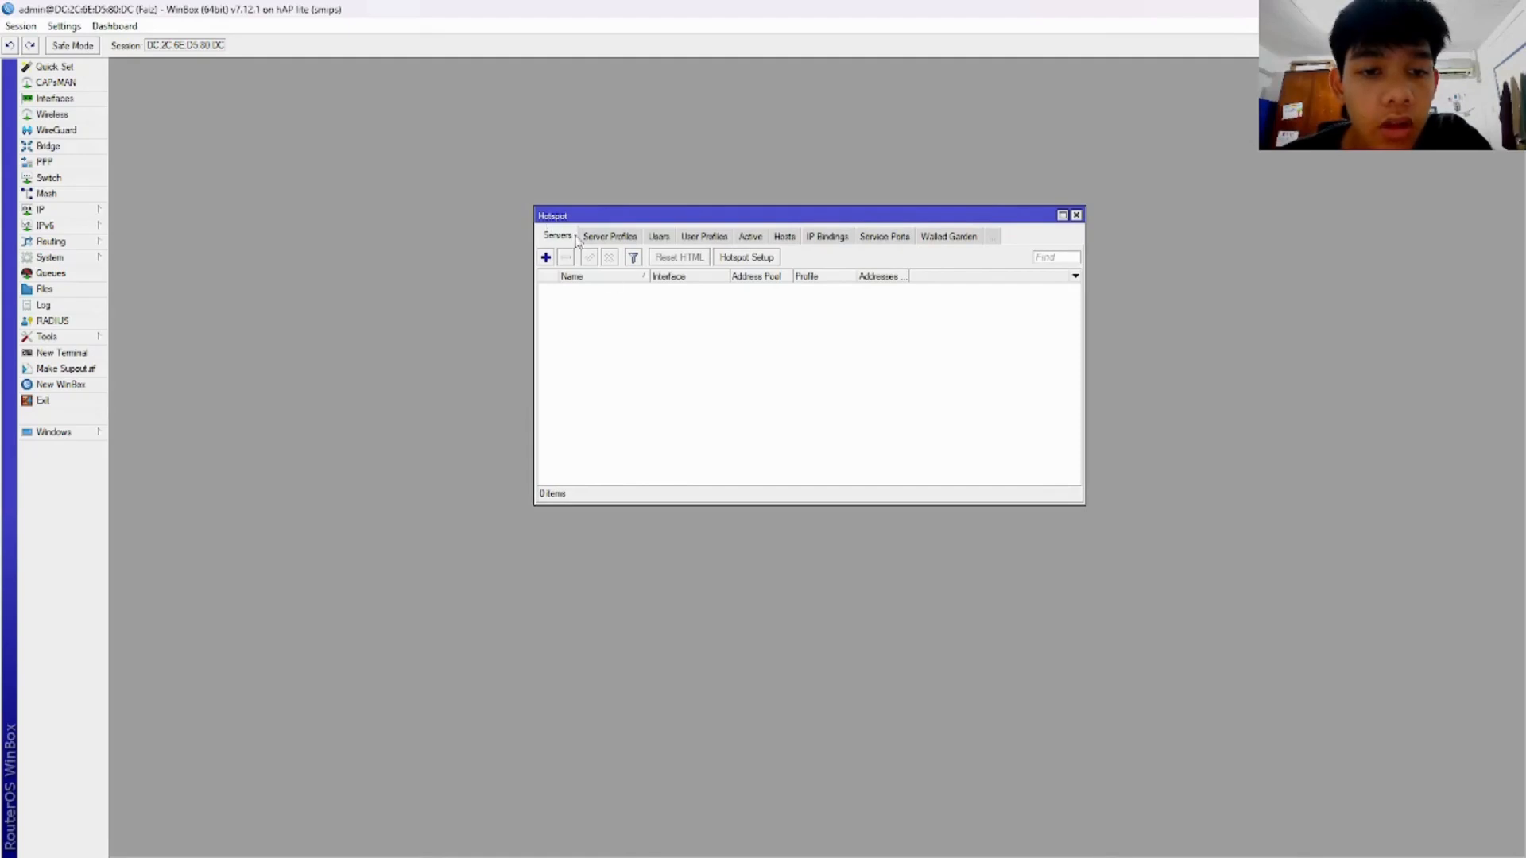
# Start Hotspot Setup and choose ether2 as the HotSpot interface.
pyautogui.click(733, 262)
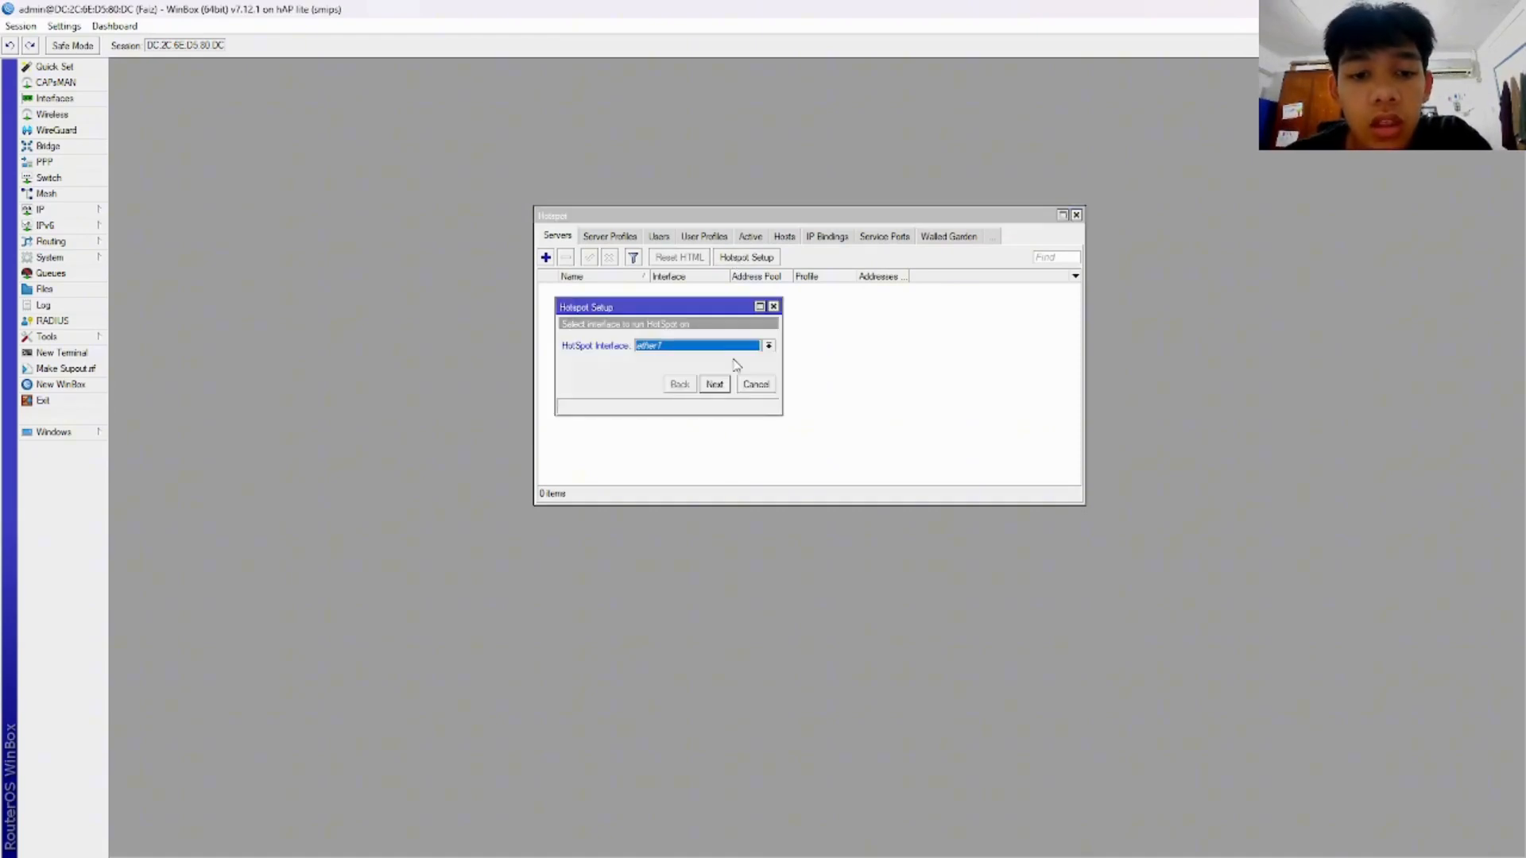
pyautogui.click(649, 356)
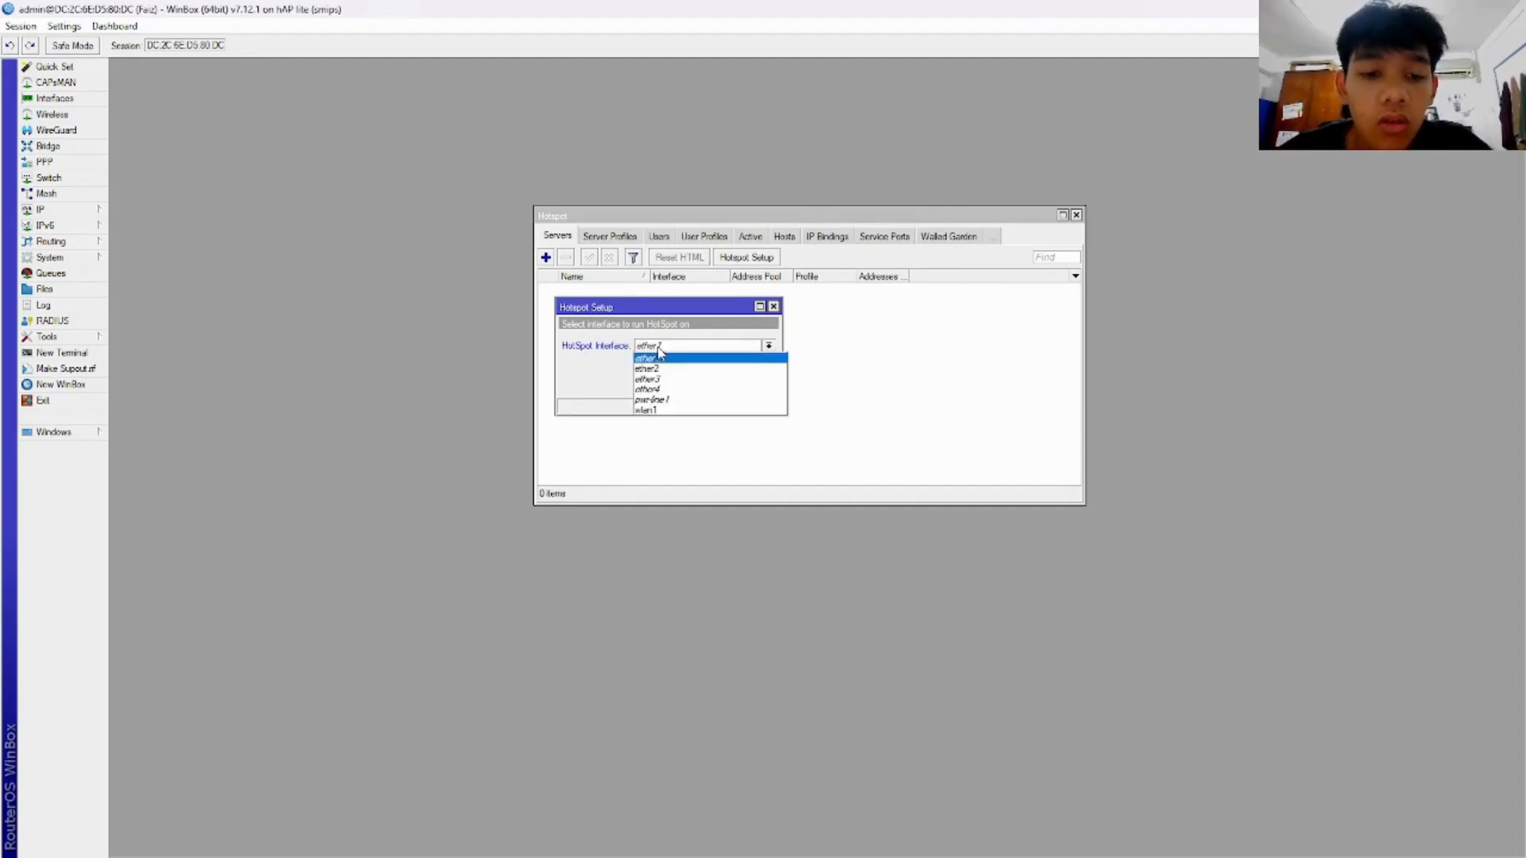
pyautogui.click(673, 366)
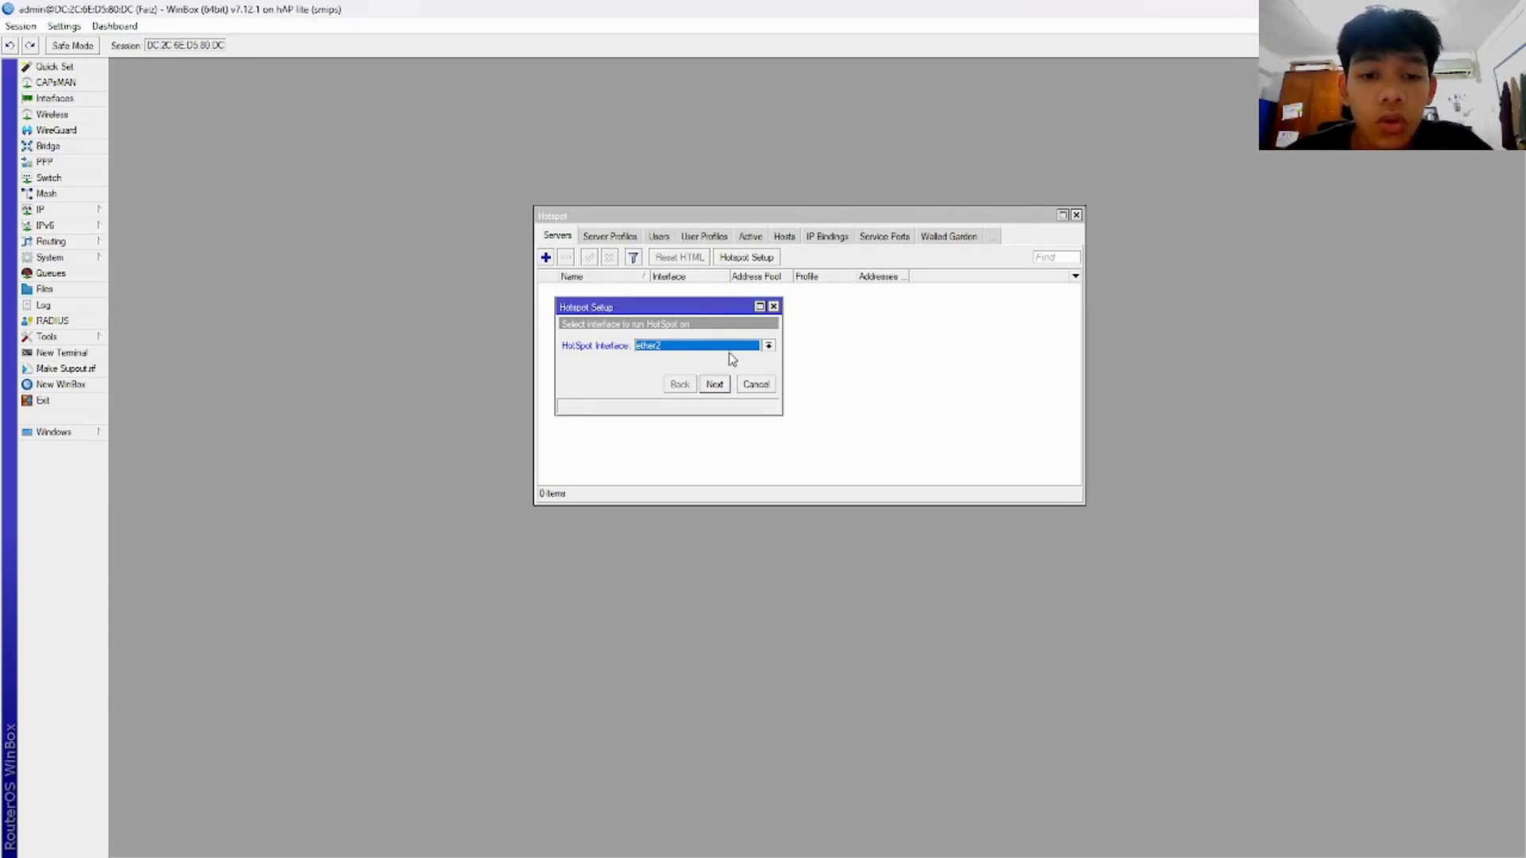
pyautogui.click(703, 347)
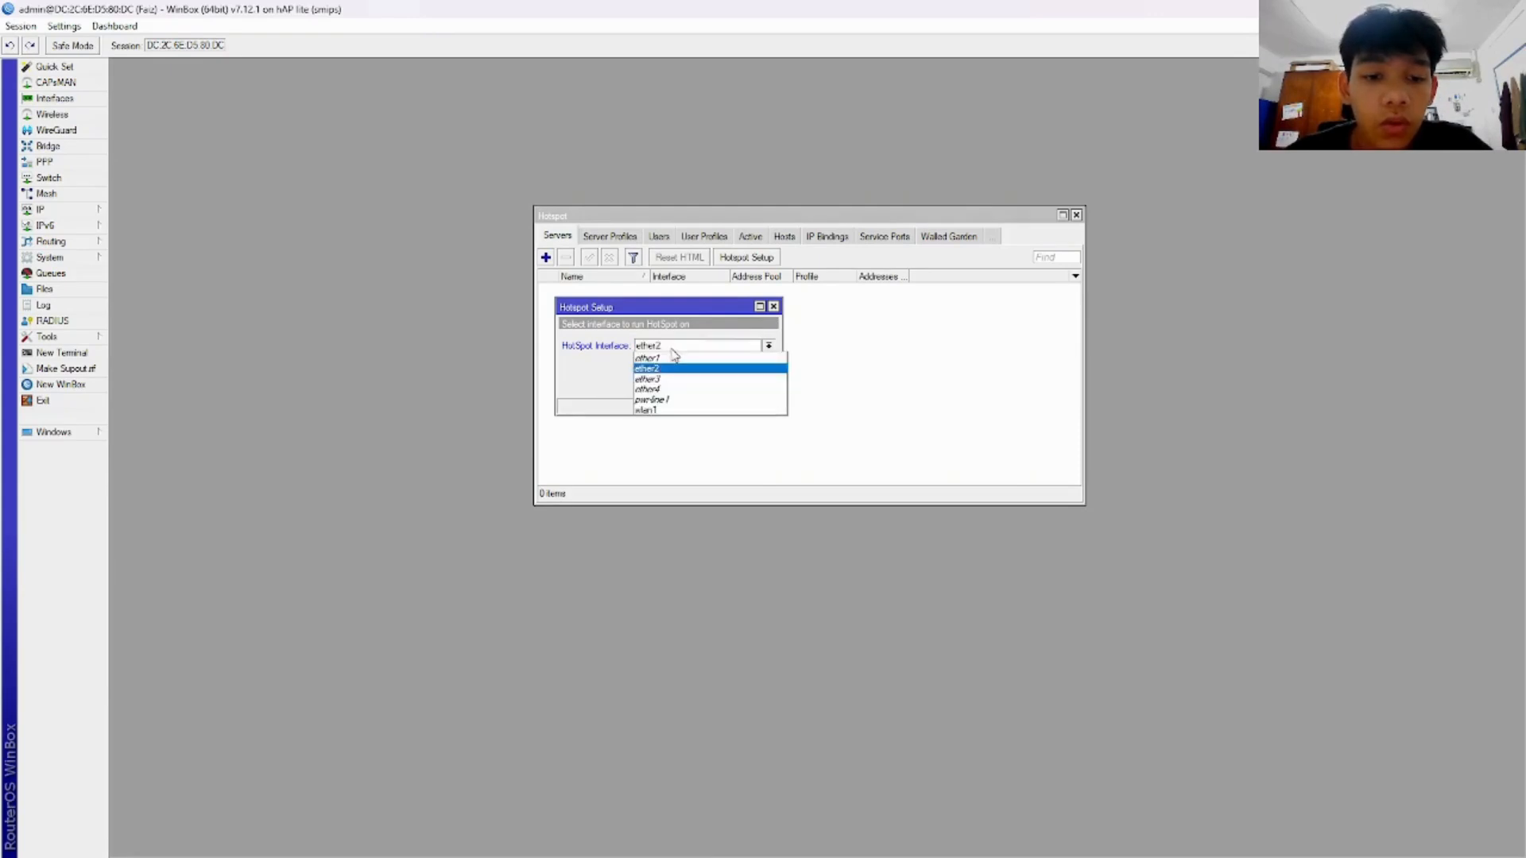
pyautogui.click(666, 369)
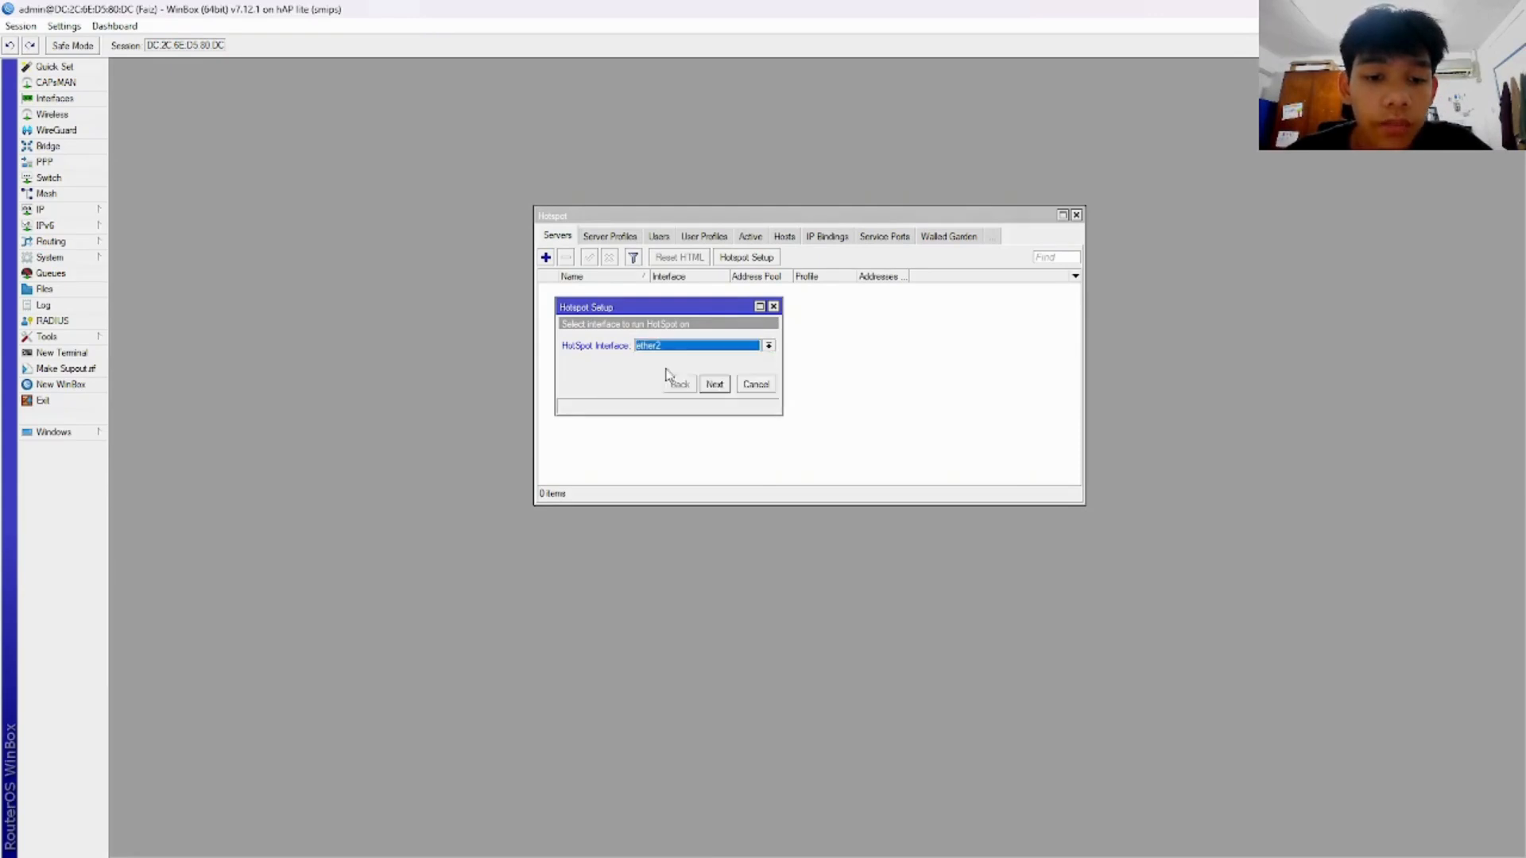
pyautogui.click(705, 349)
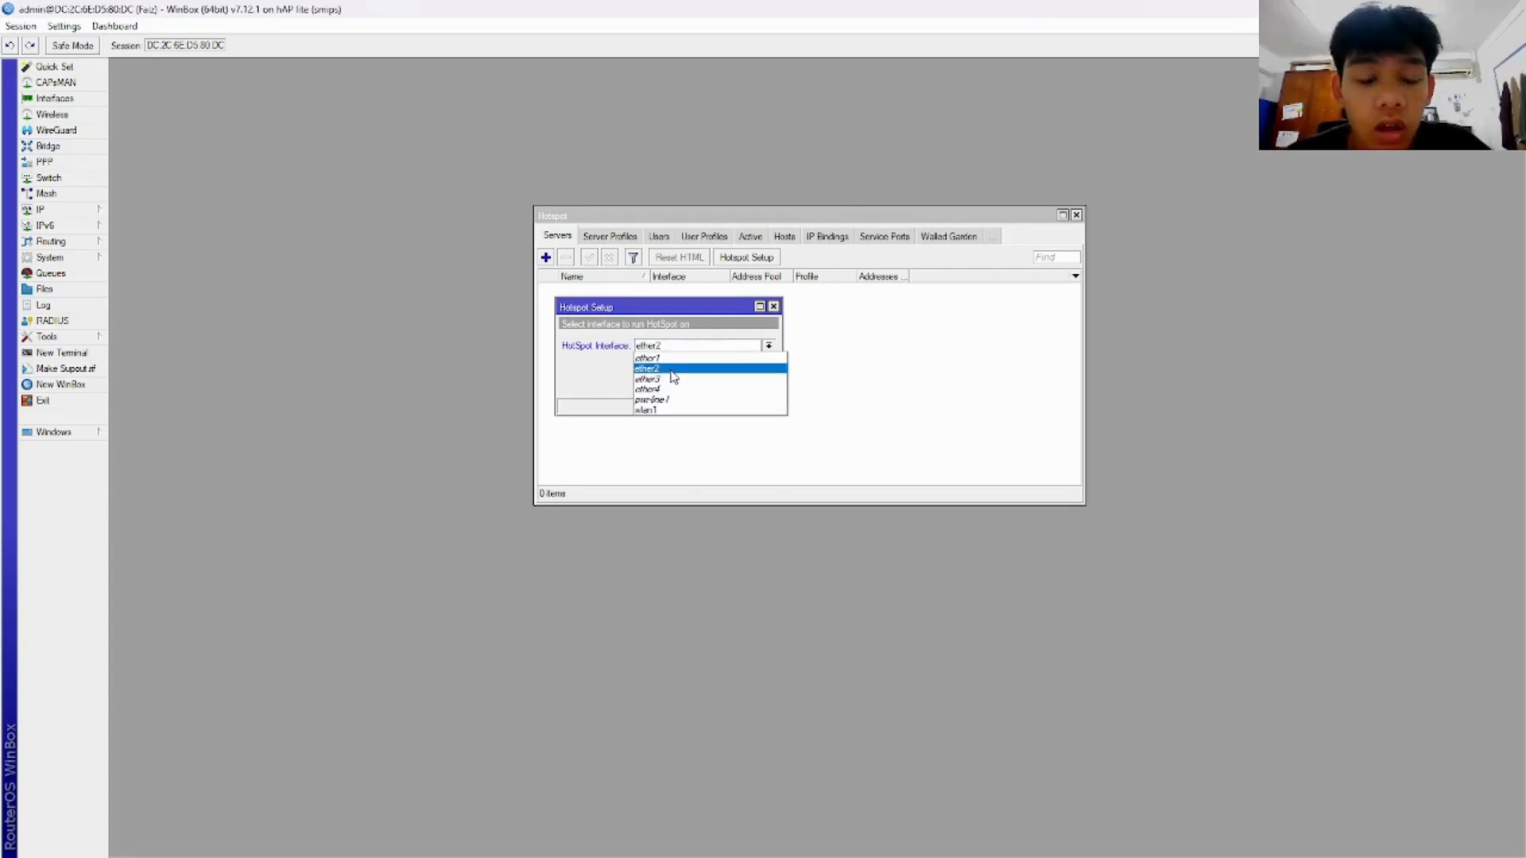
pyautogui.click(672, 370)
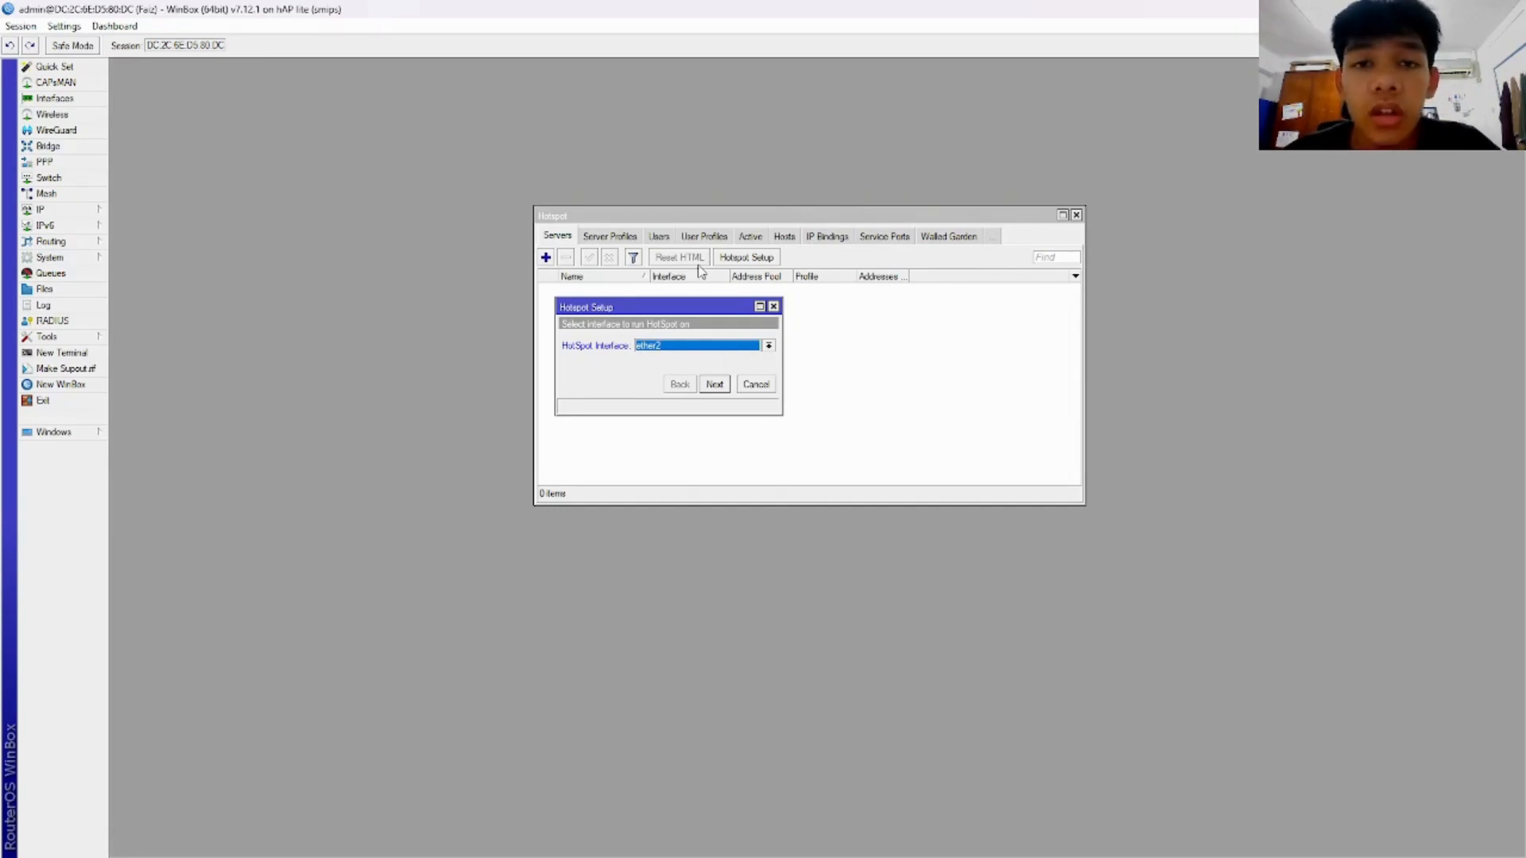
pyautogui.click(688, 347)
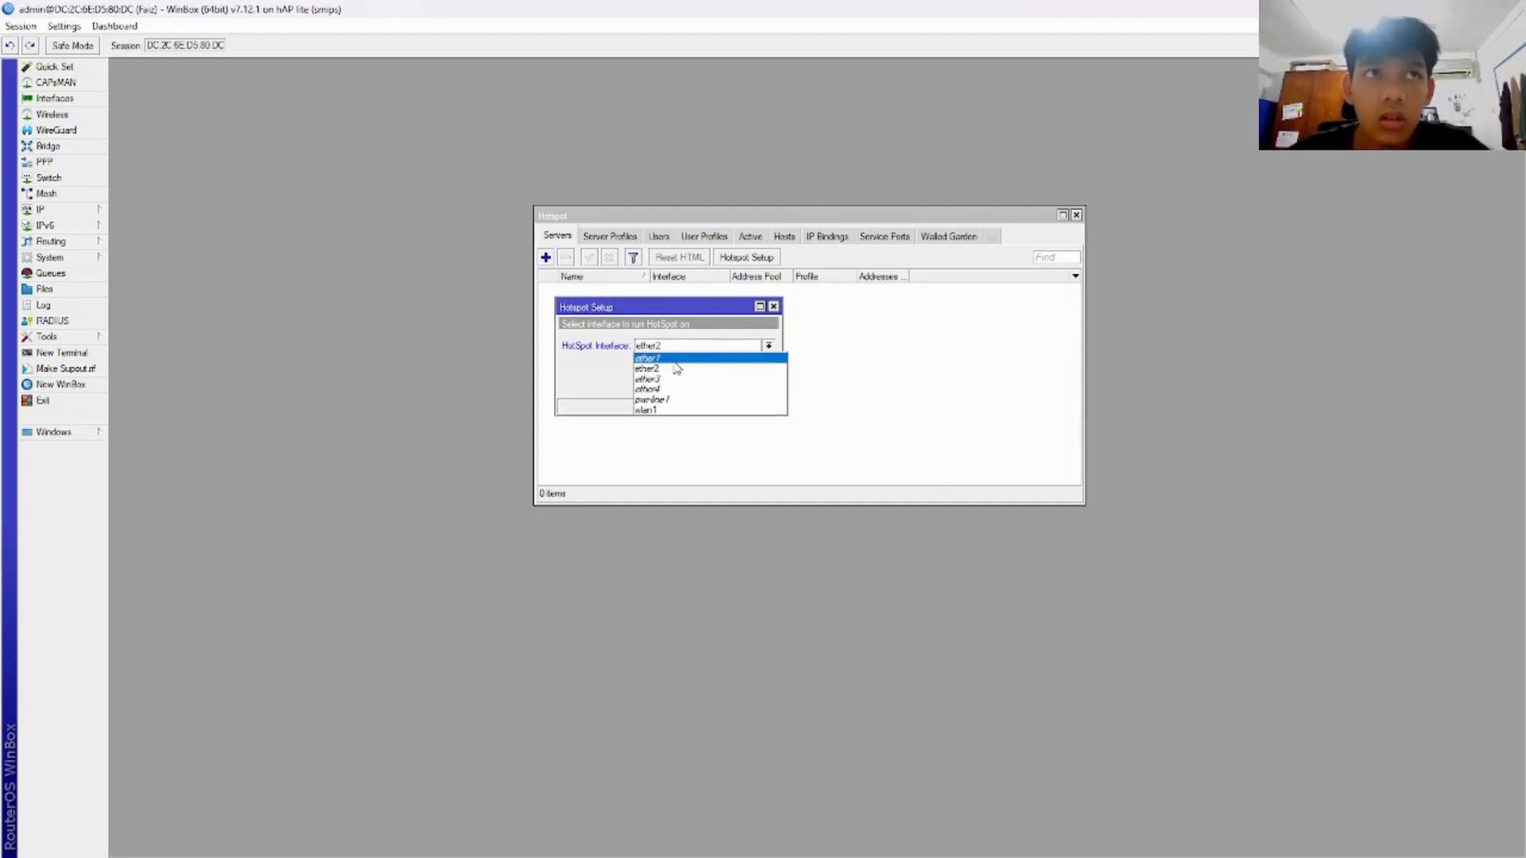
pyautogui.click(670, 410)
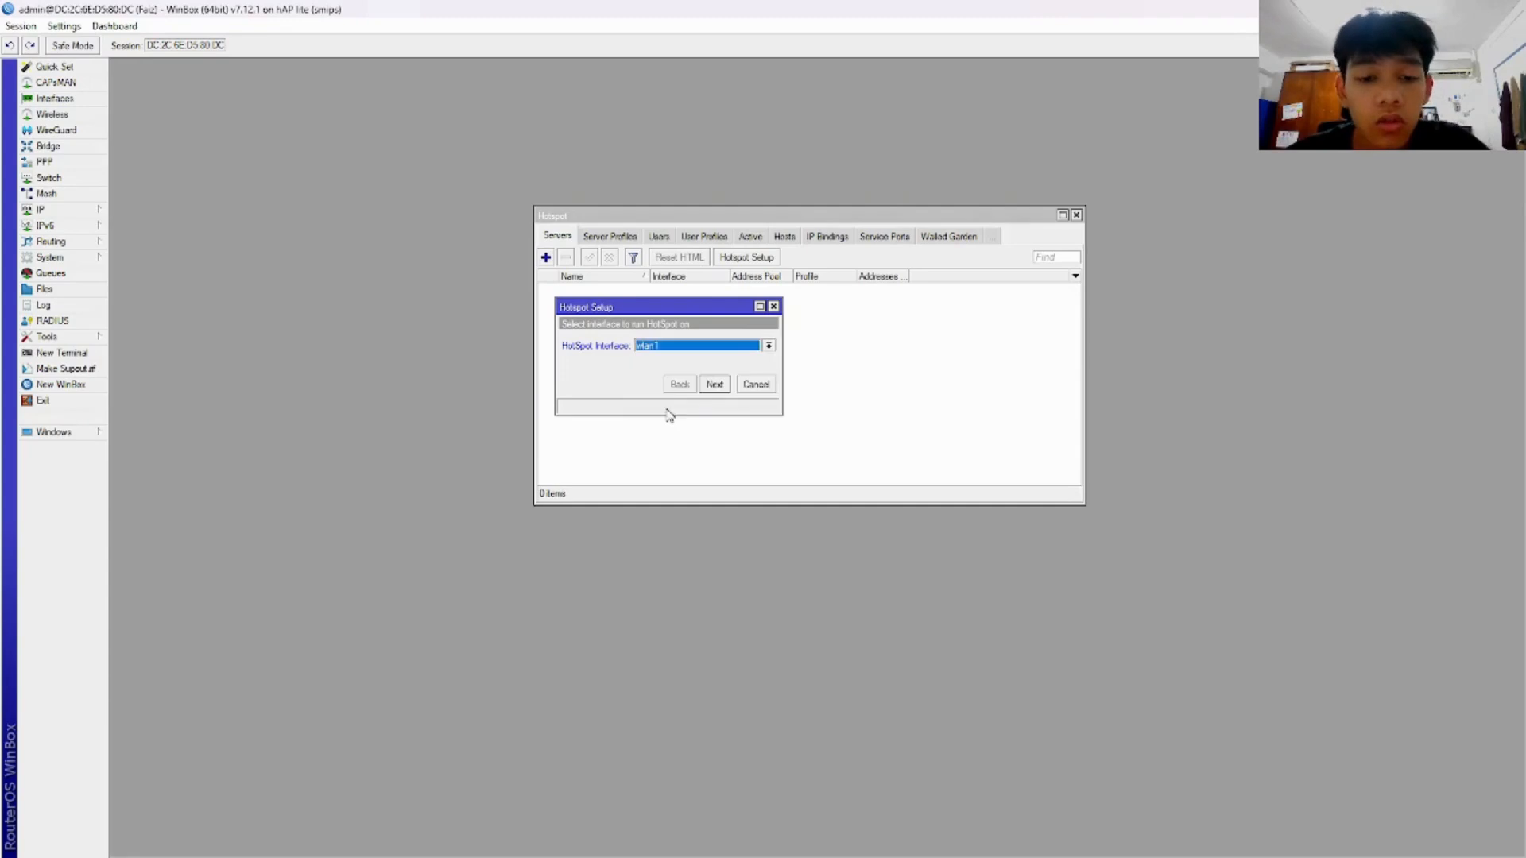
pyautogui.click(674, 348)
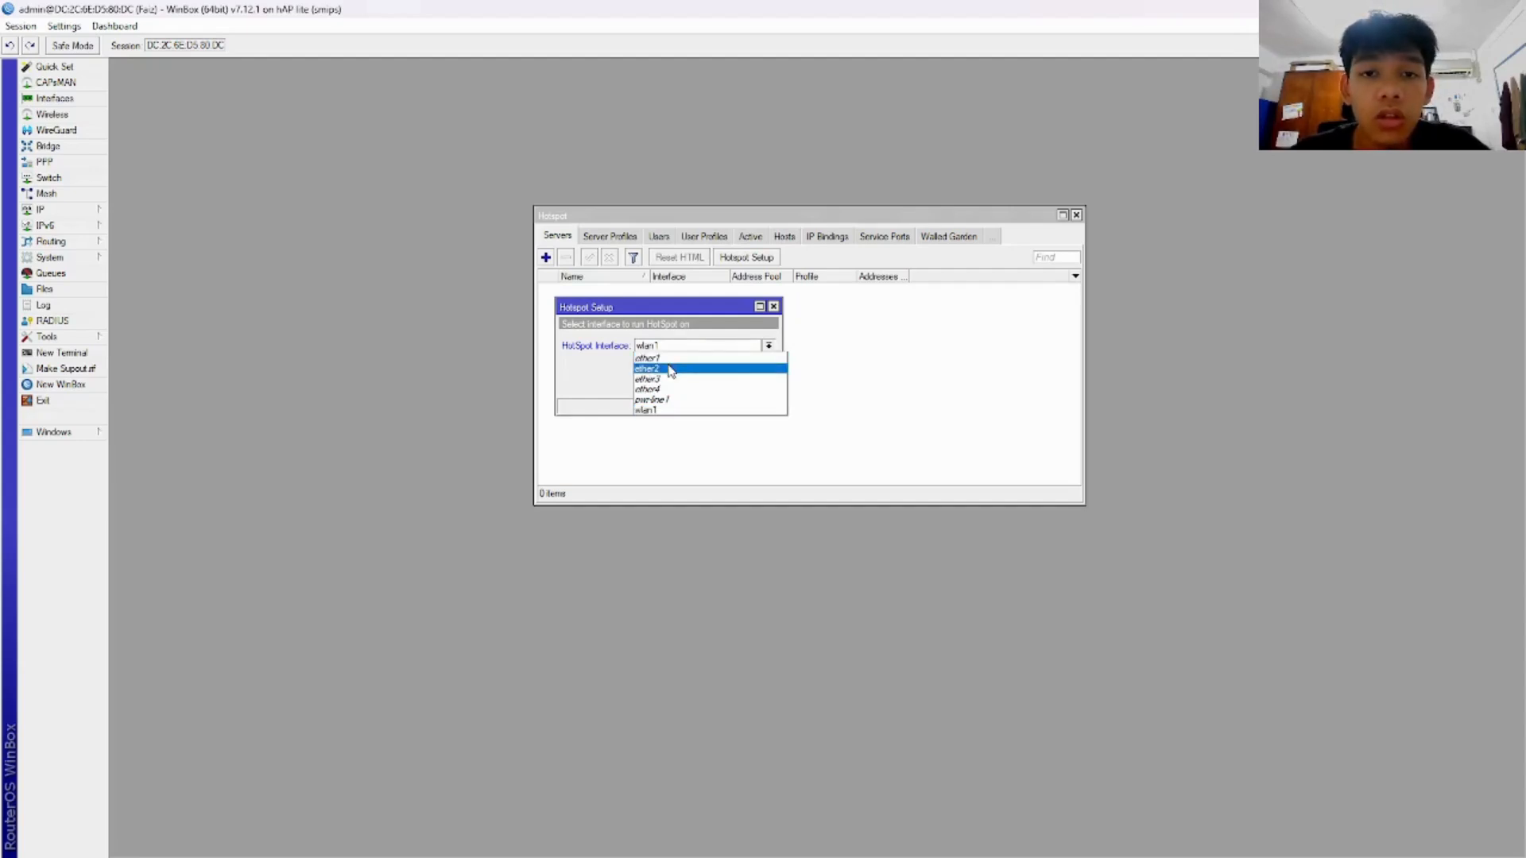
pyautogui.click(670, 371)
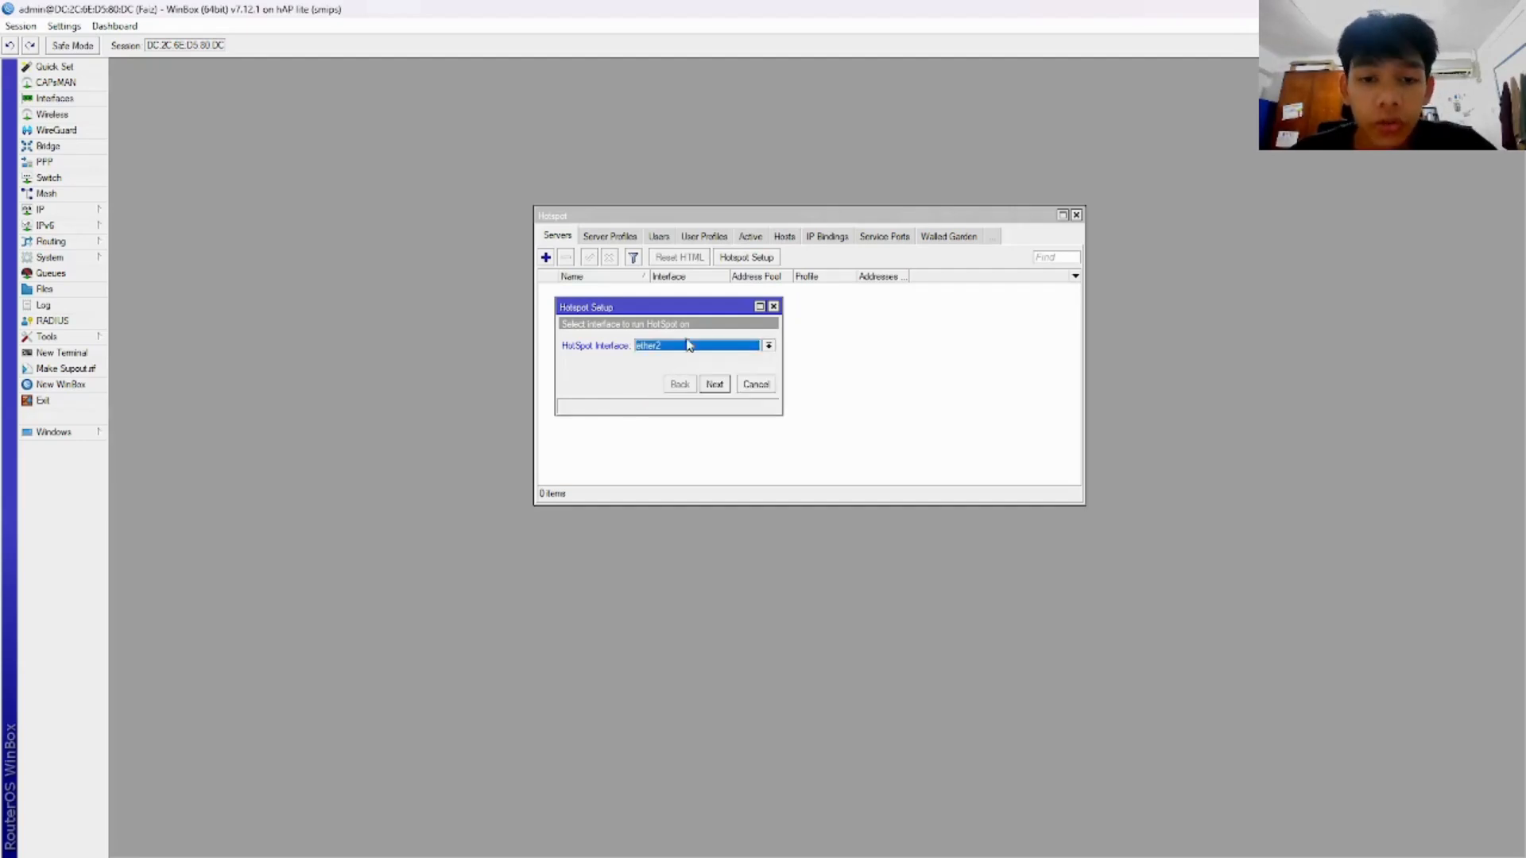
# Accept the local network address 192.168.88.1/24 with masquerading and the address pool 192.168.88.2-192.168.88.254.
pyautogui.click(714, 384)
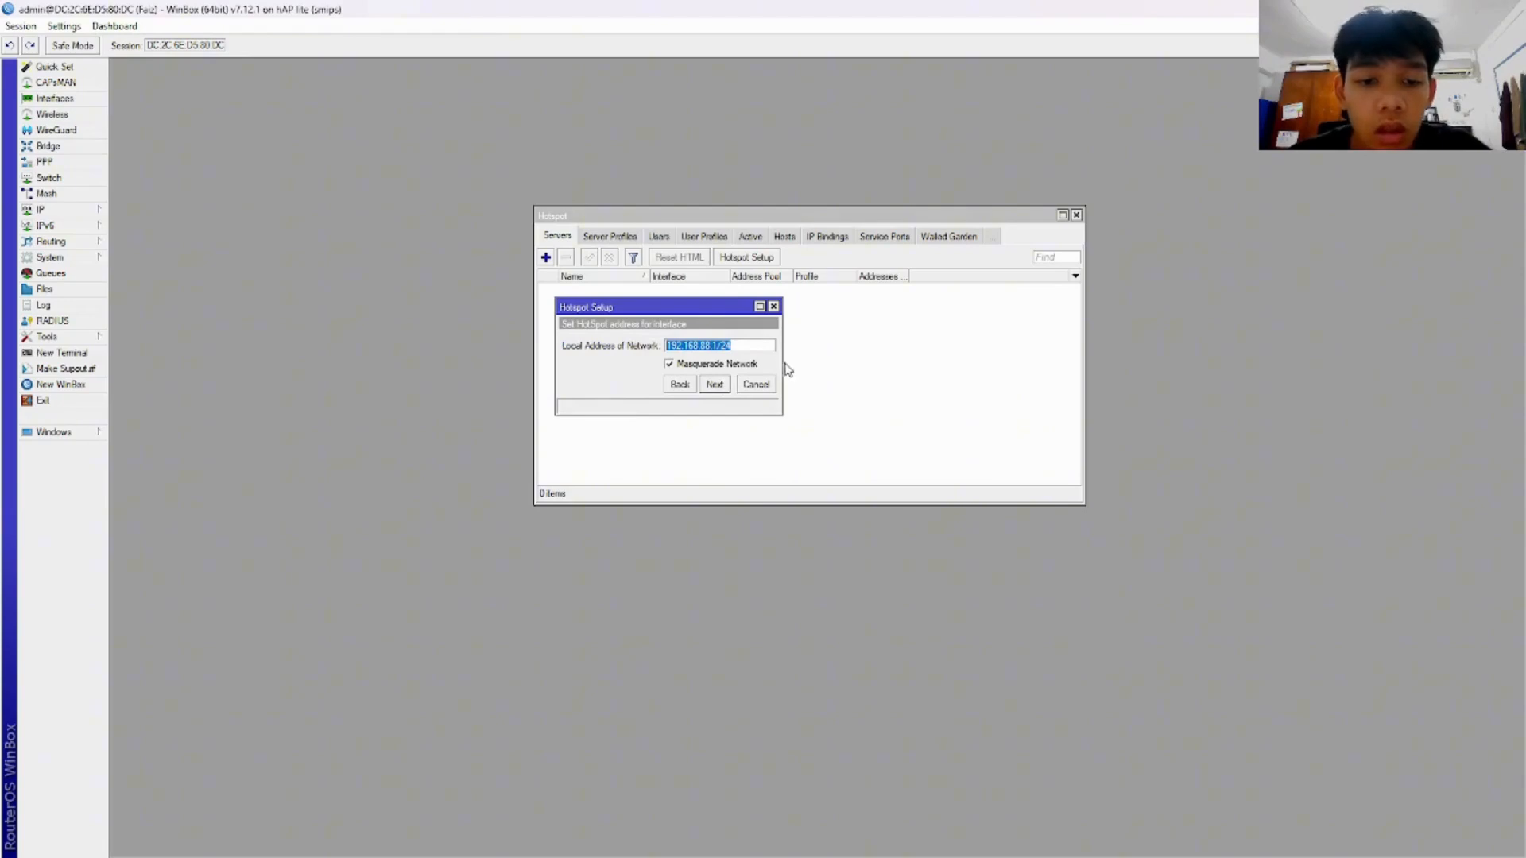
pyautogui.click(714, 384)
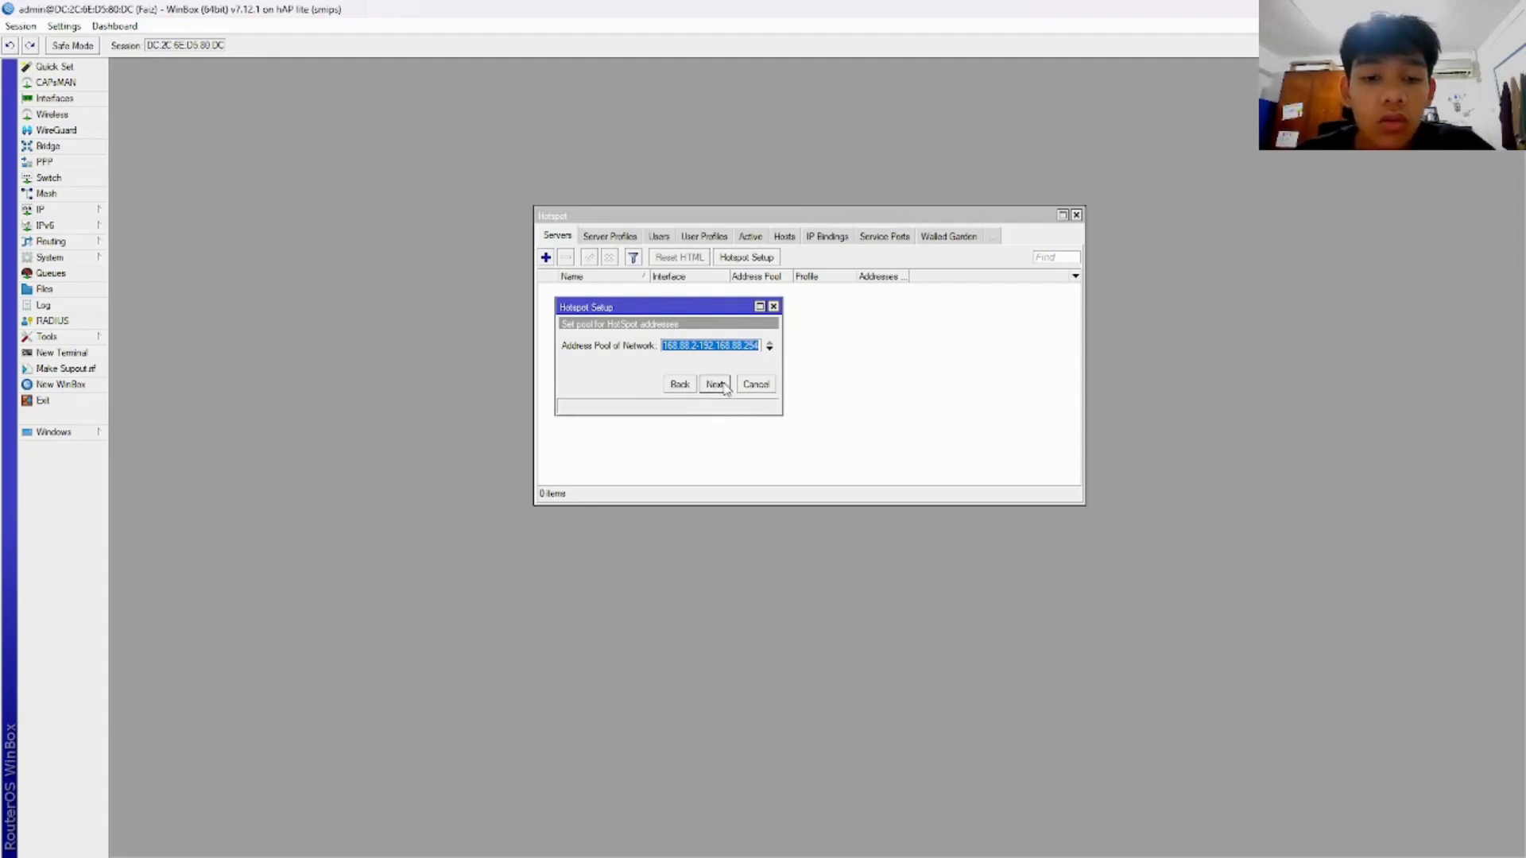
pyautogui.click(723, 386)
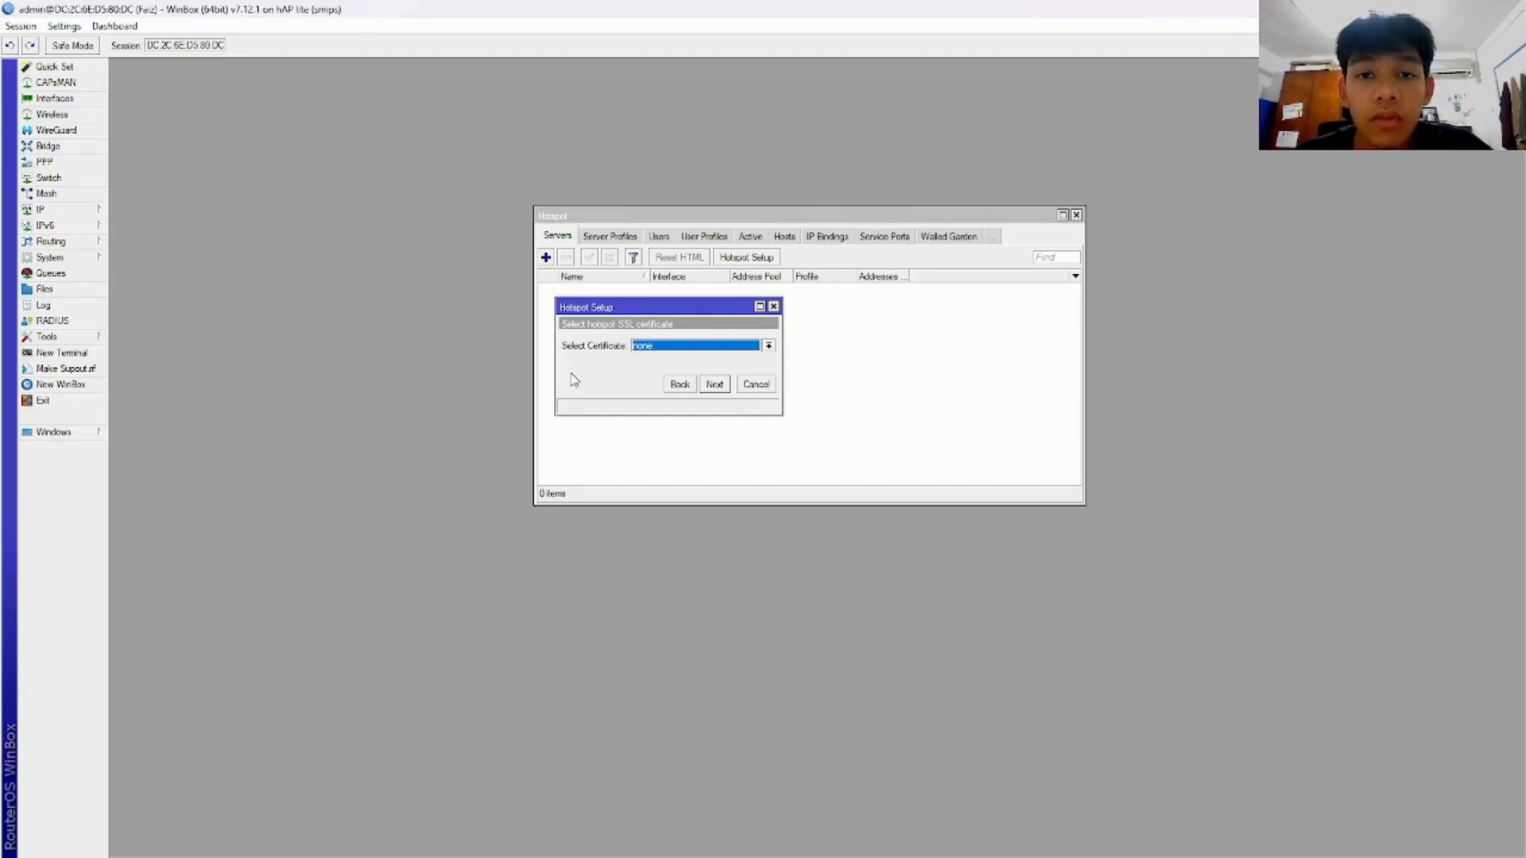
# Select none as the hotspot's SSL certificate and keep 0.0.0.0 as the SMTP server address.
pyautogui.click(750, 349)
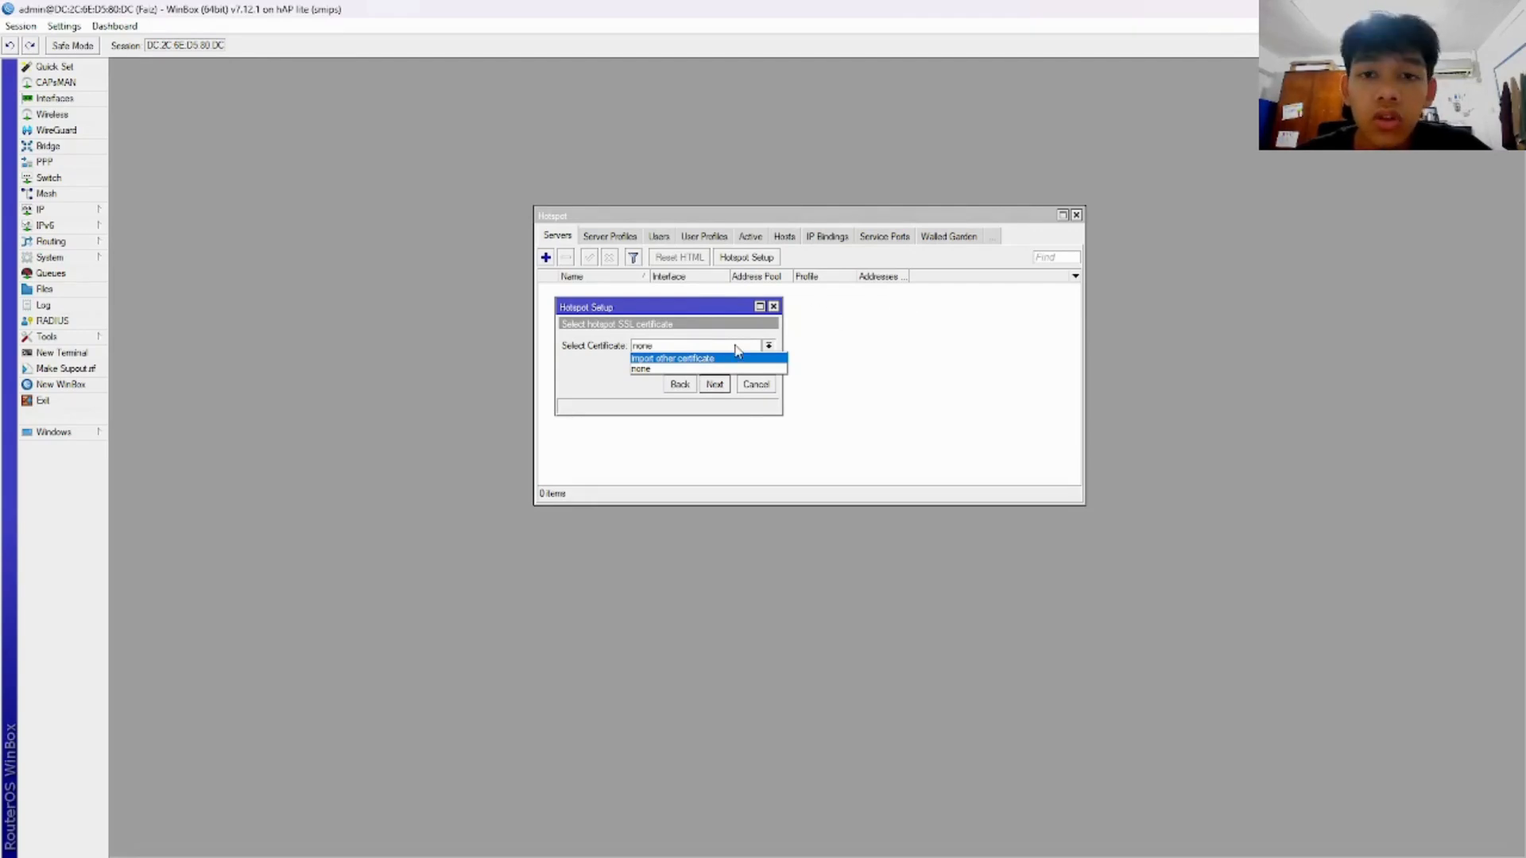
pyautogui.click(699, 370)
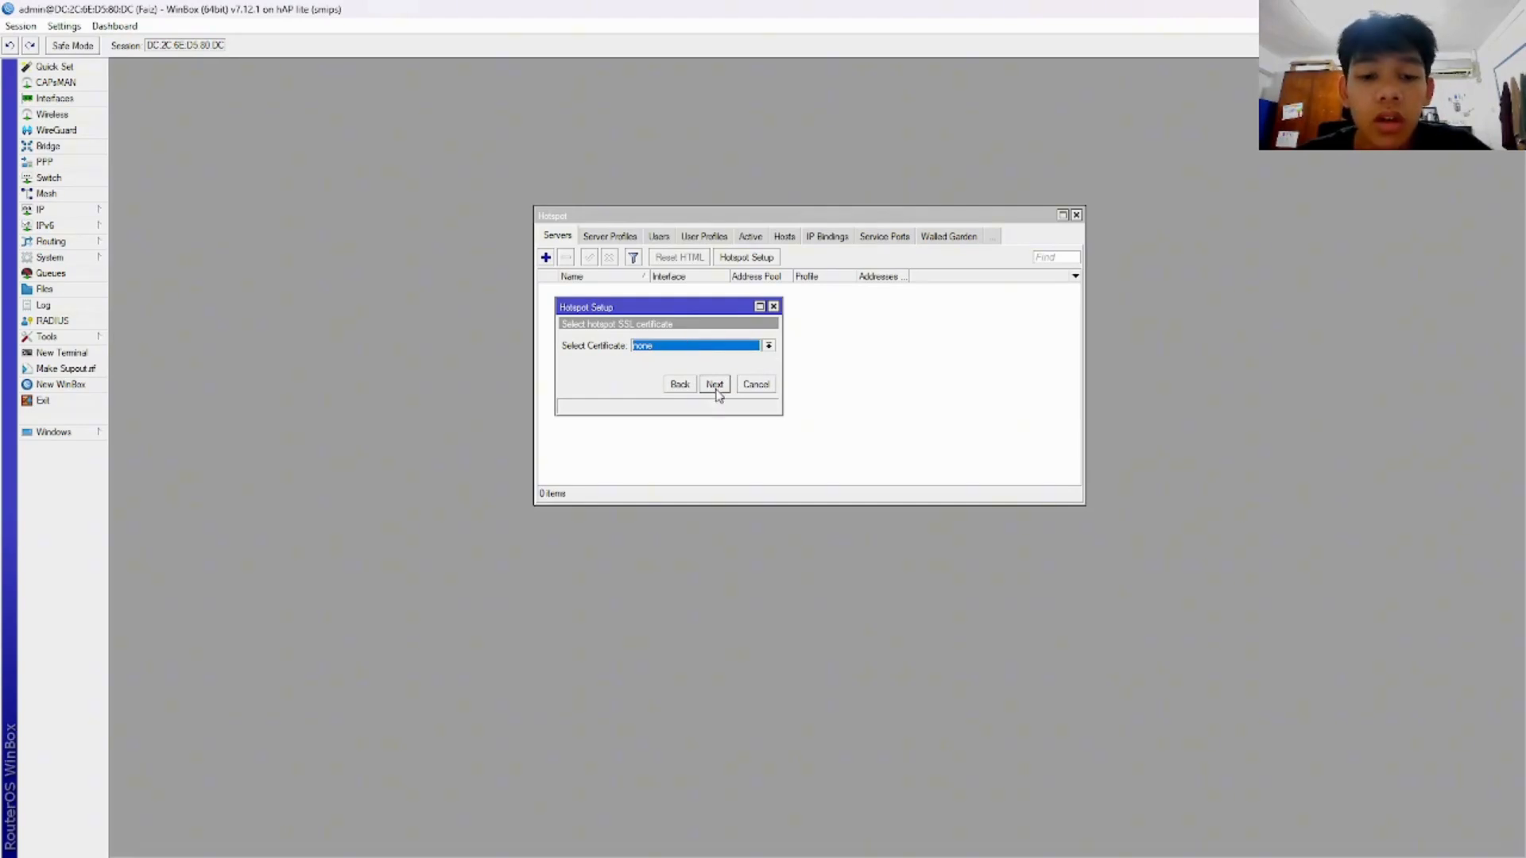
pyautogui.click(716, 385)
pyautogui.click(705, 347)
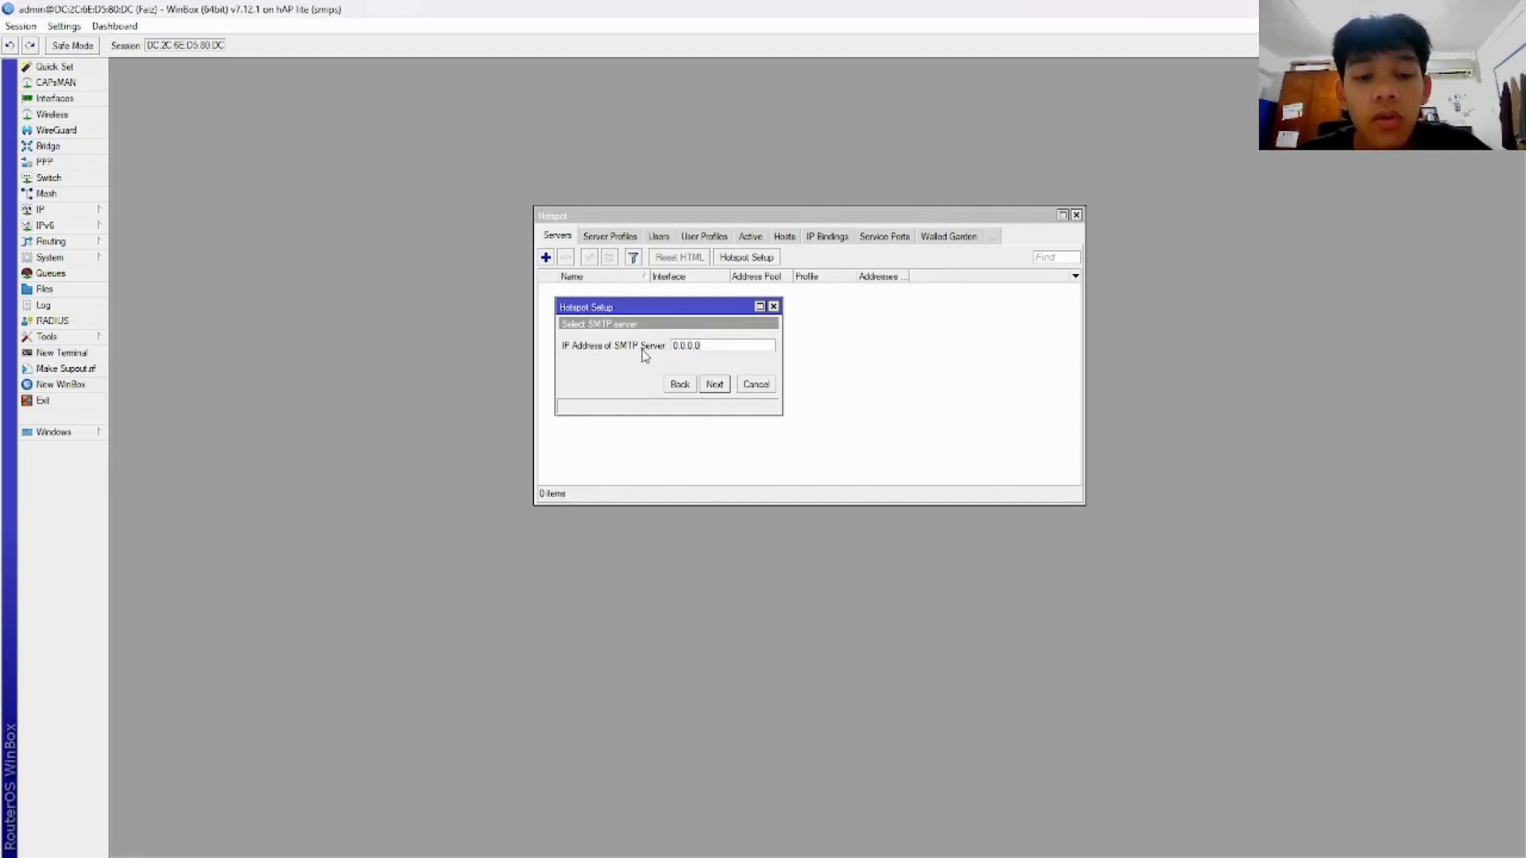
pyautogui.click(723, 384)
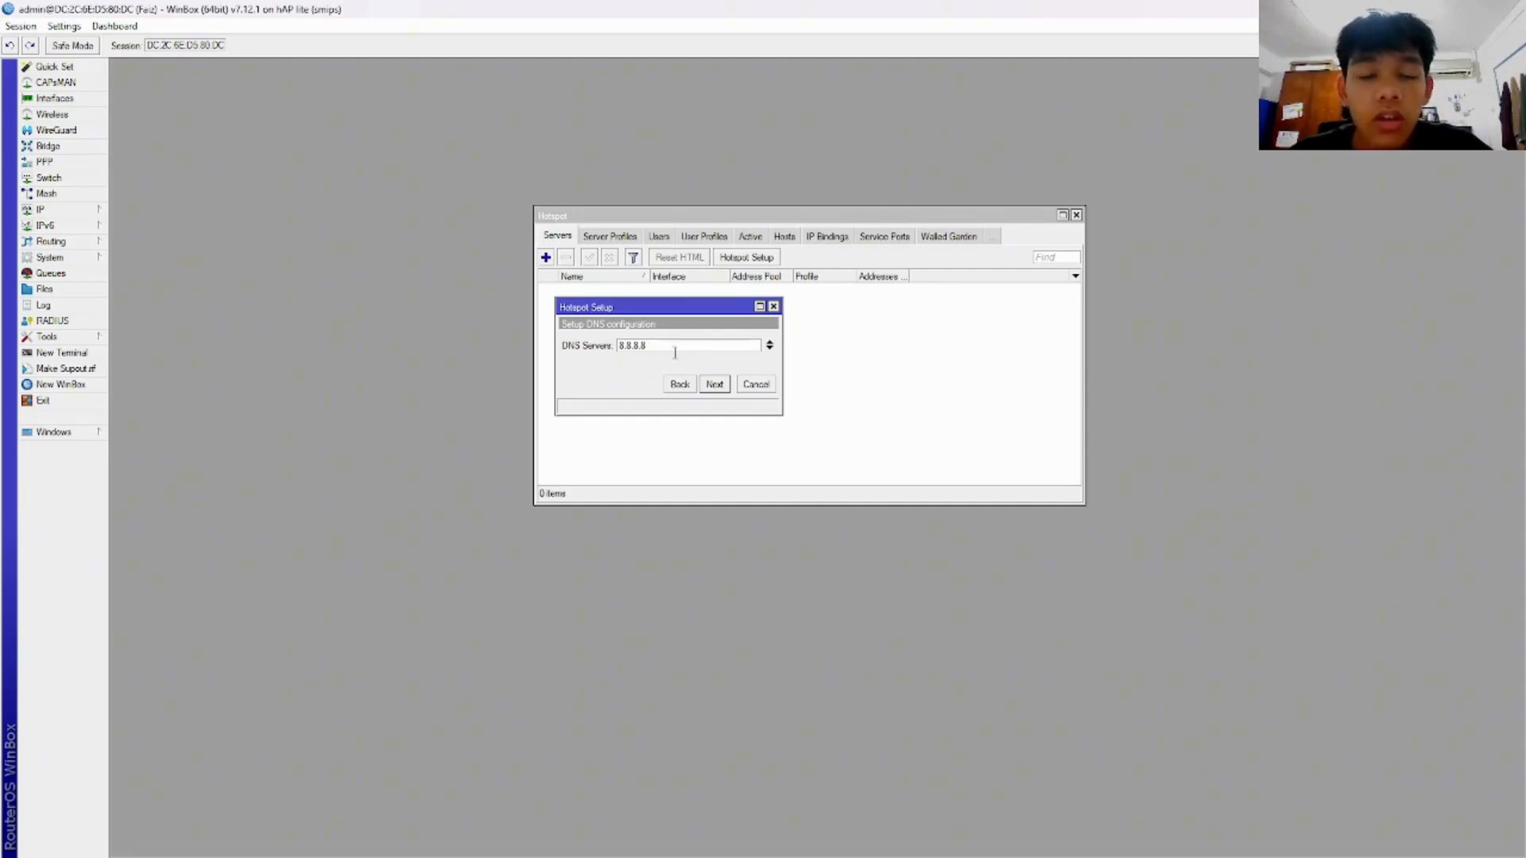
# Keep 8.8.8.8 as the DNS server and set the local hotspot server's DNS name to ean.co.id.
pyautogui.click(712, 387)
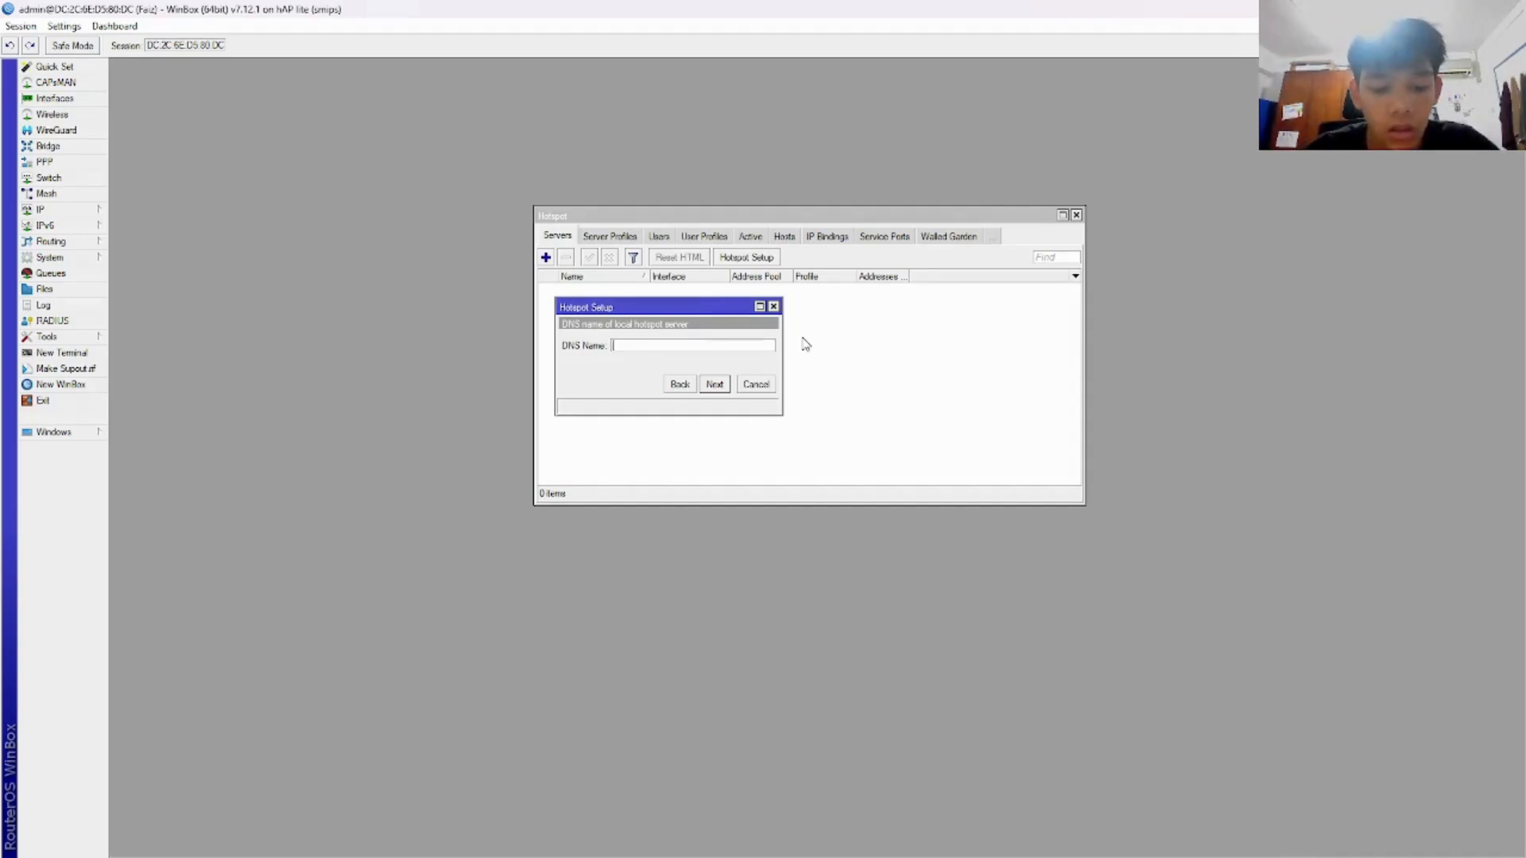
pyautogui.write('ean')
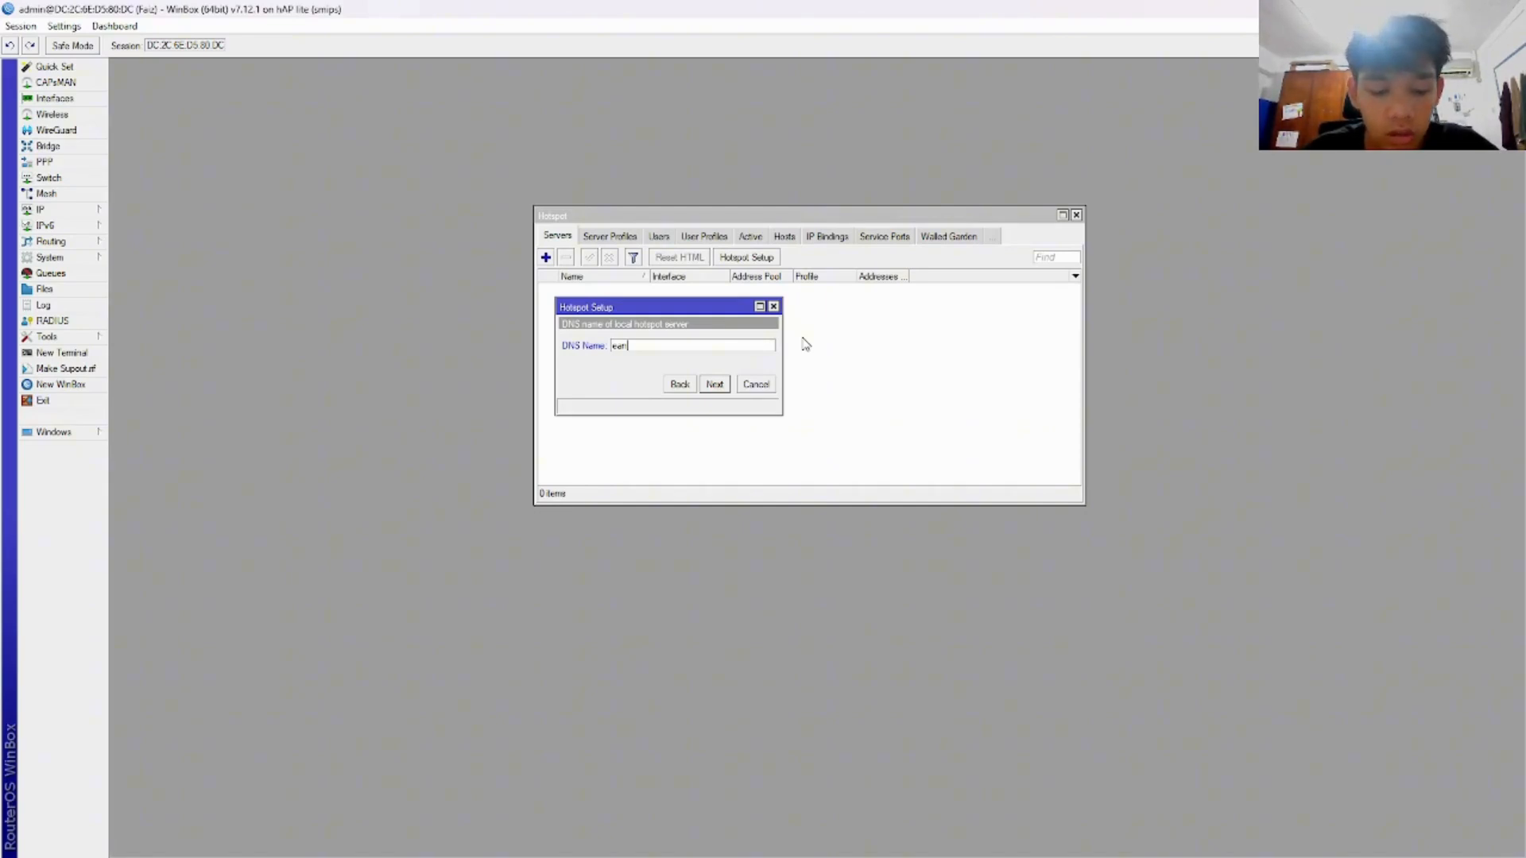
pyautogui.write('co id')
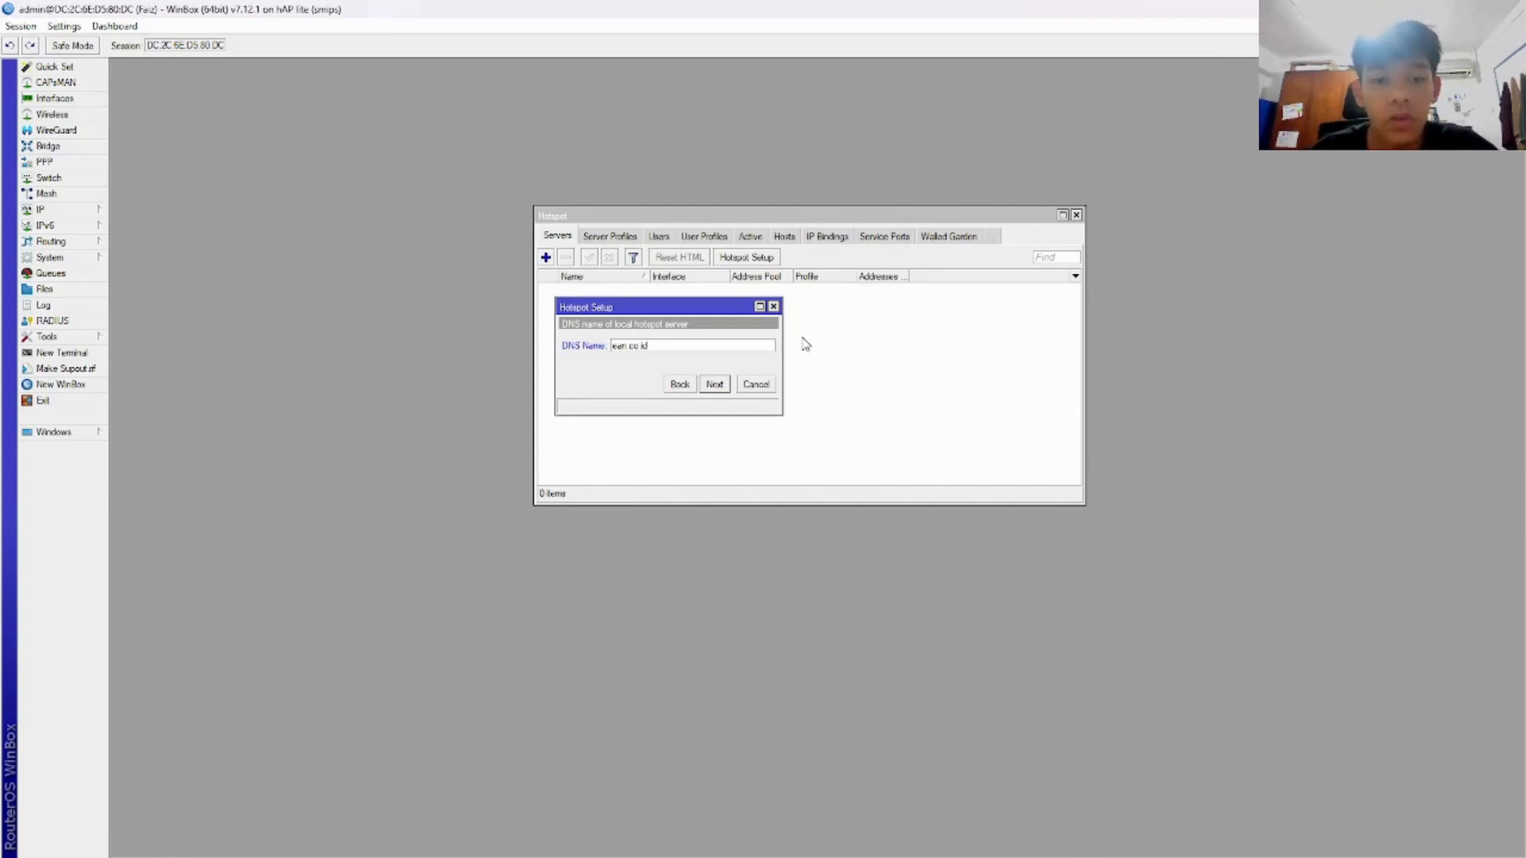
pyautogui.moveTo(650, 347); pyautogui.dragTo(632, 350)
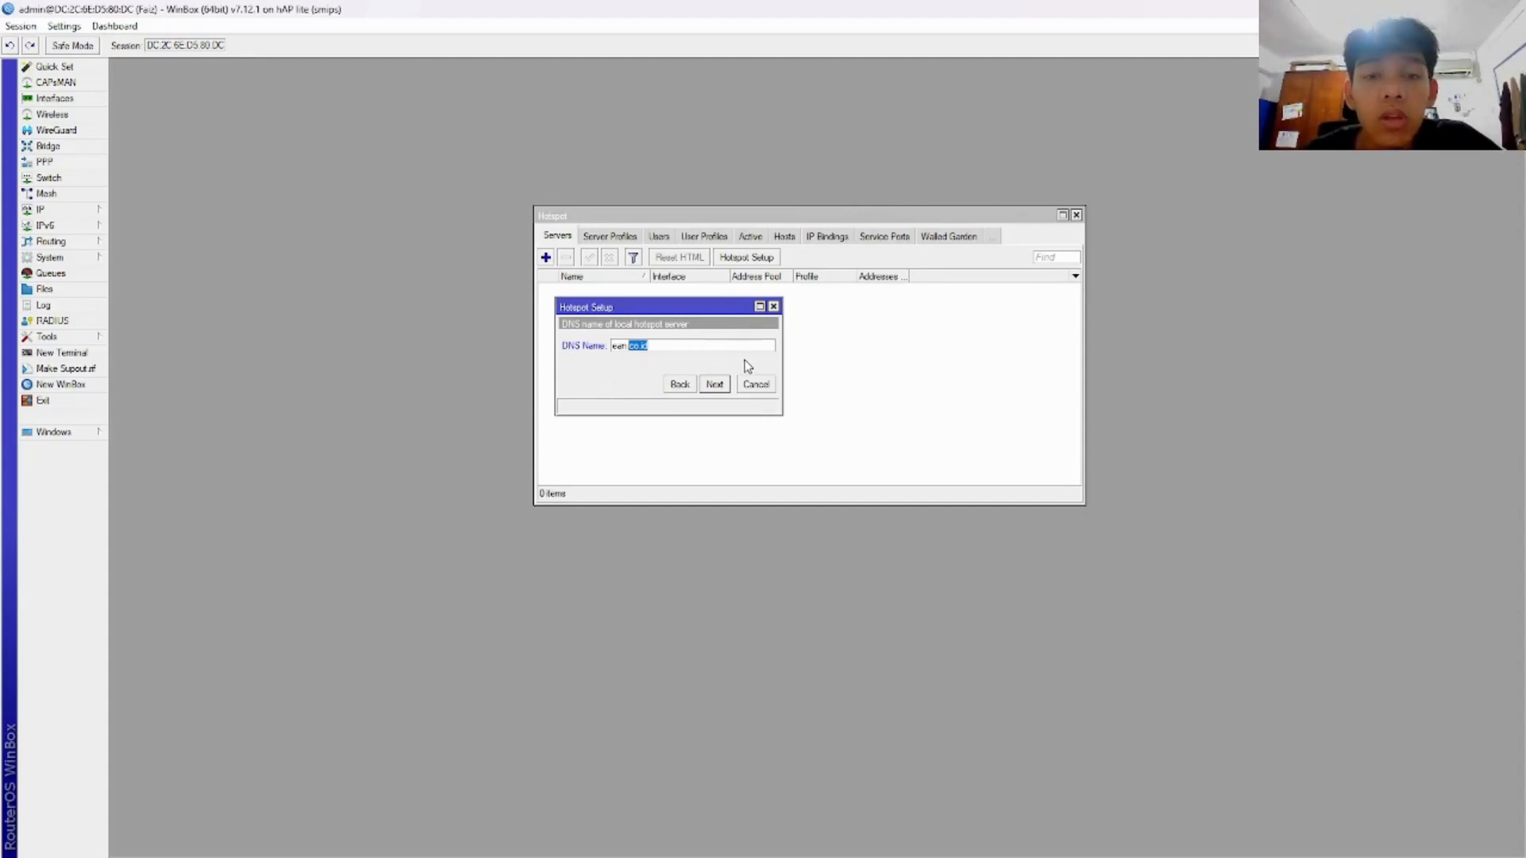
pyautogui.doubleClick(621, 347)
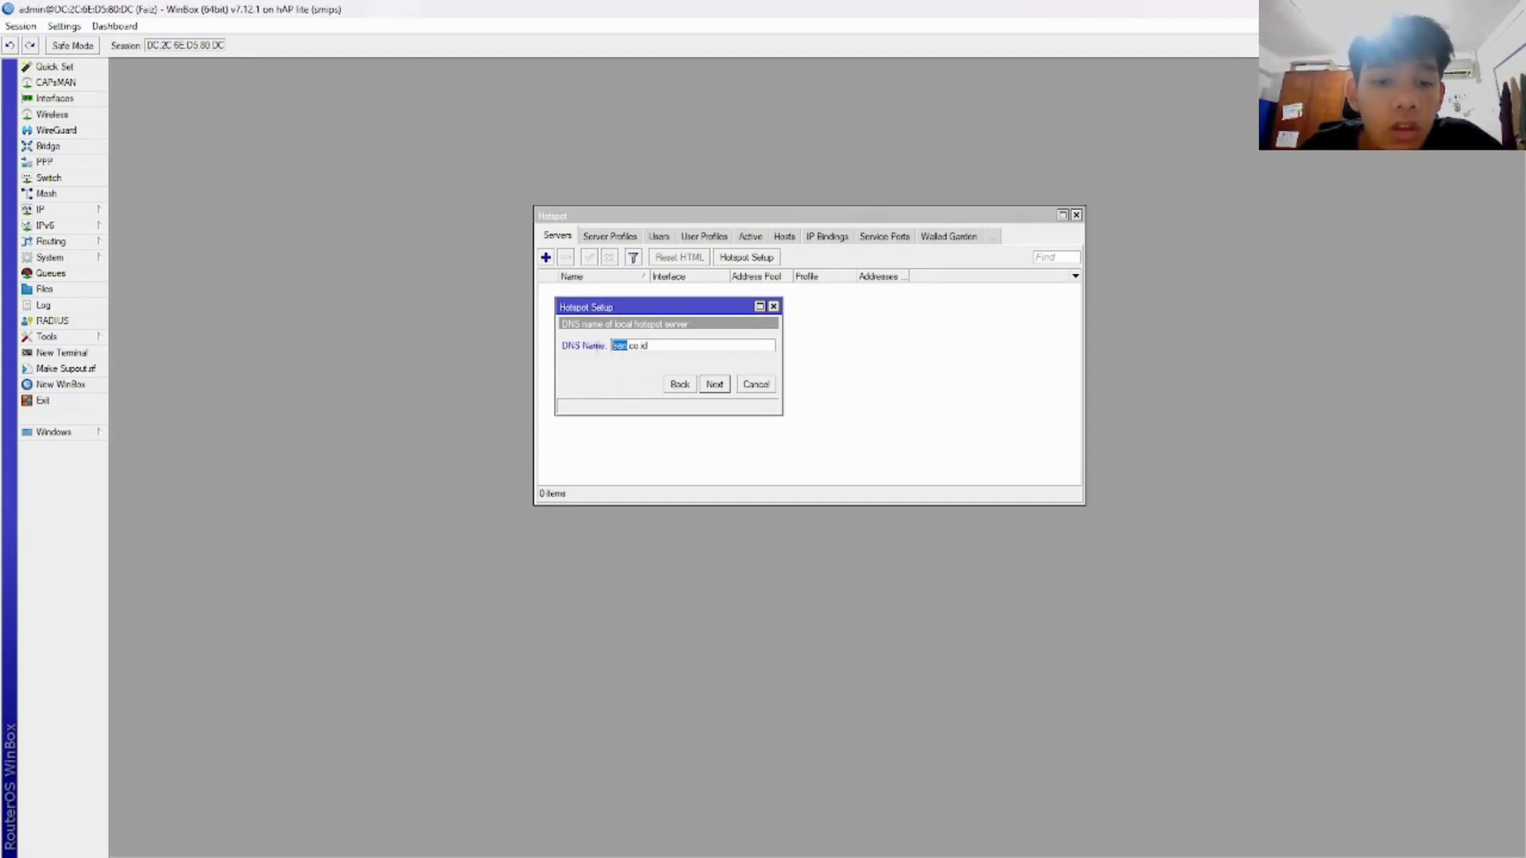
pyautogui.click(625, 347)
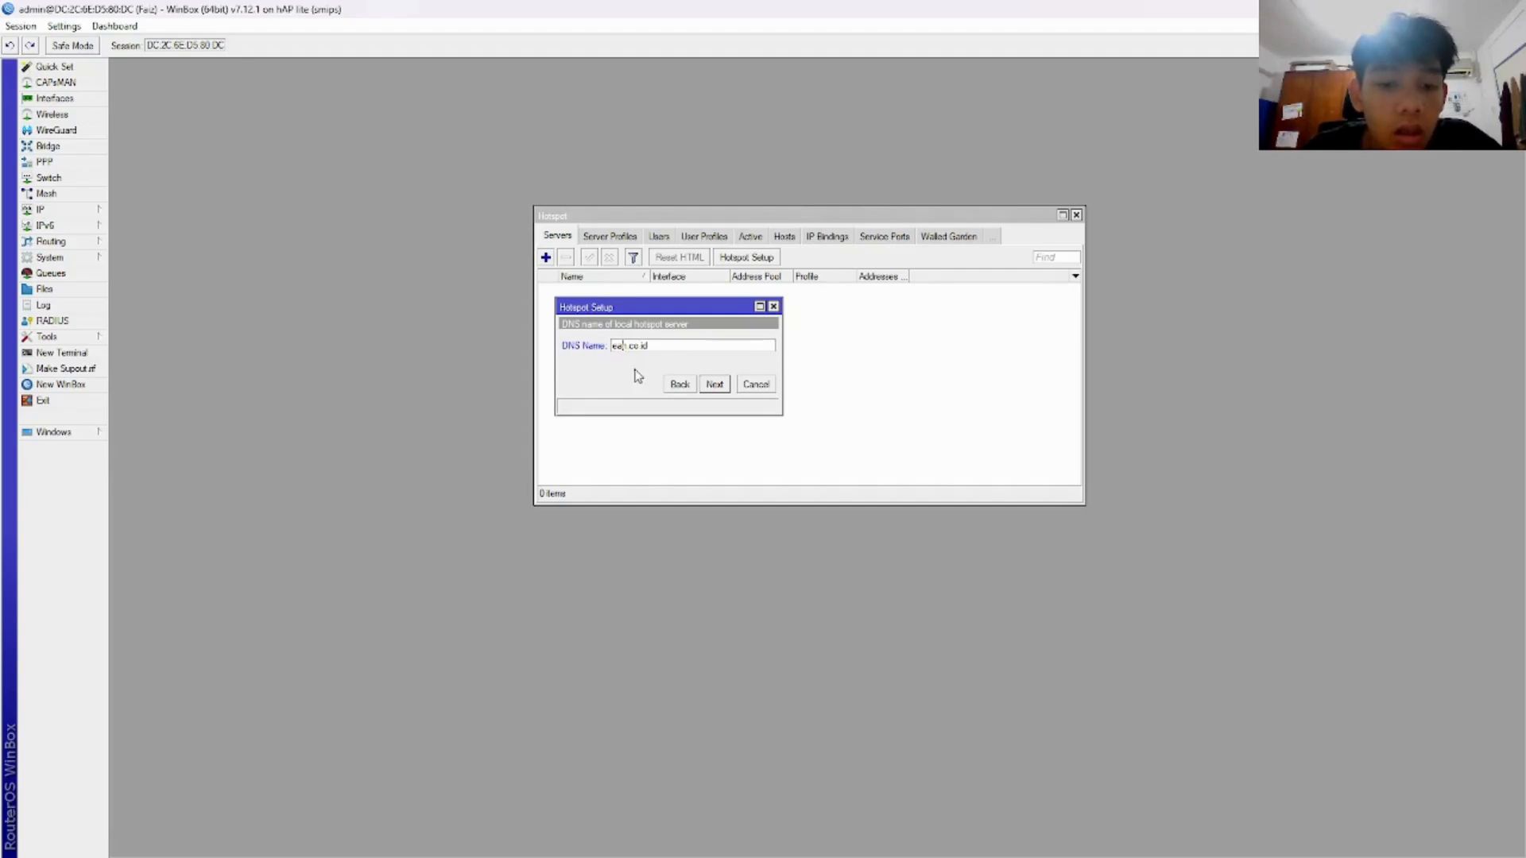
pyautogui.click(615, 347)
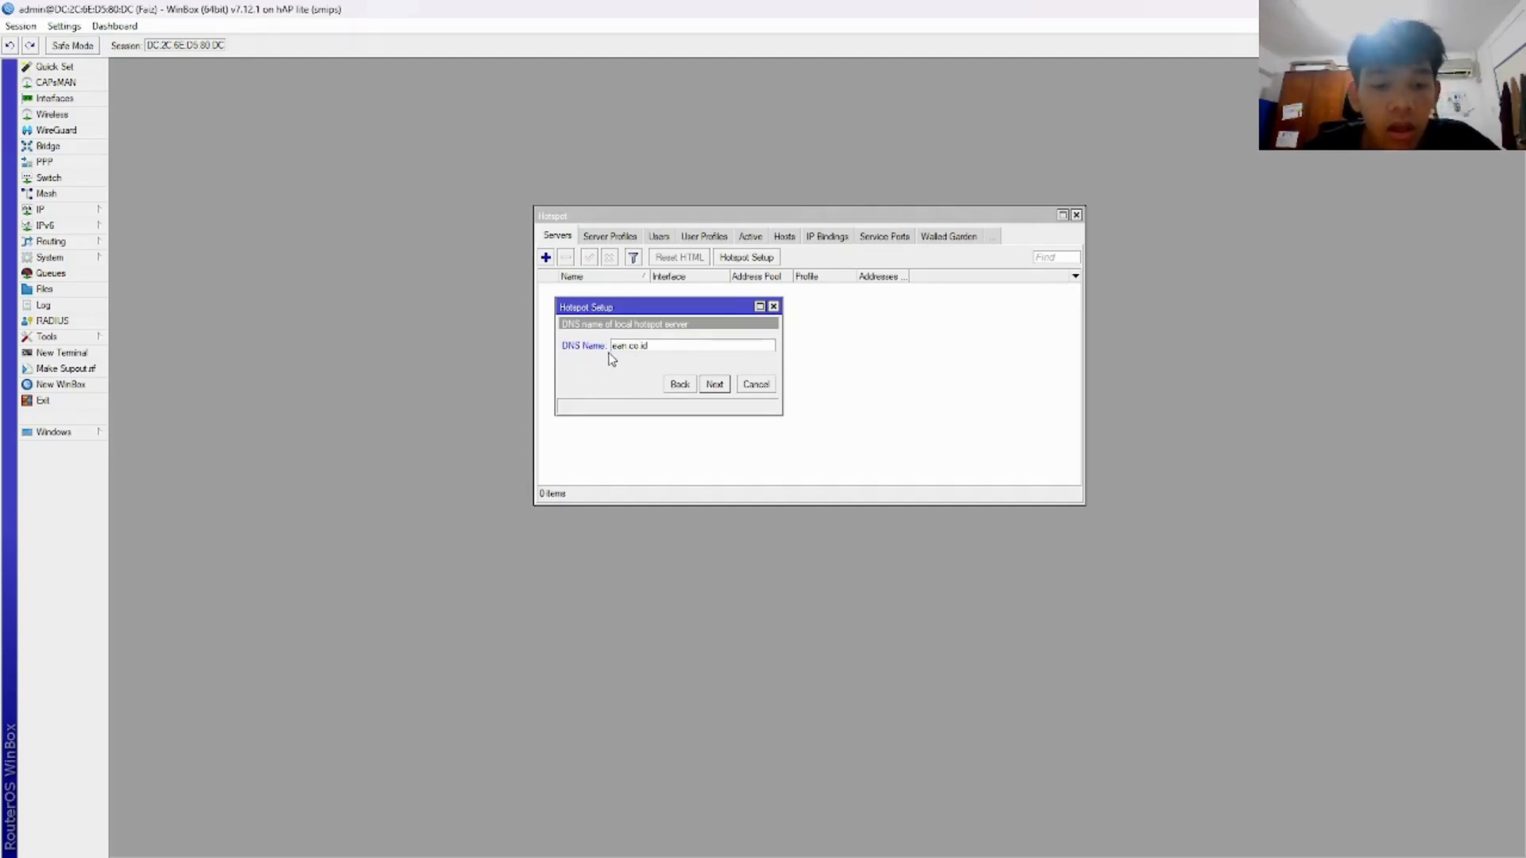
pyautogui.click(715, 384)
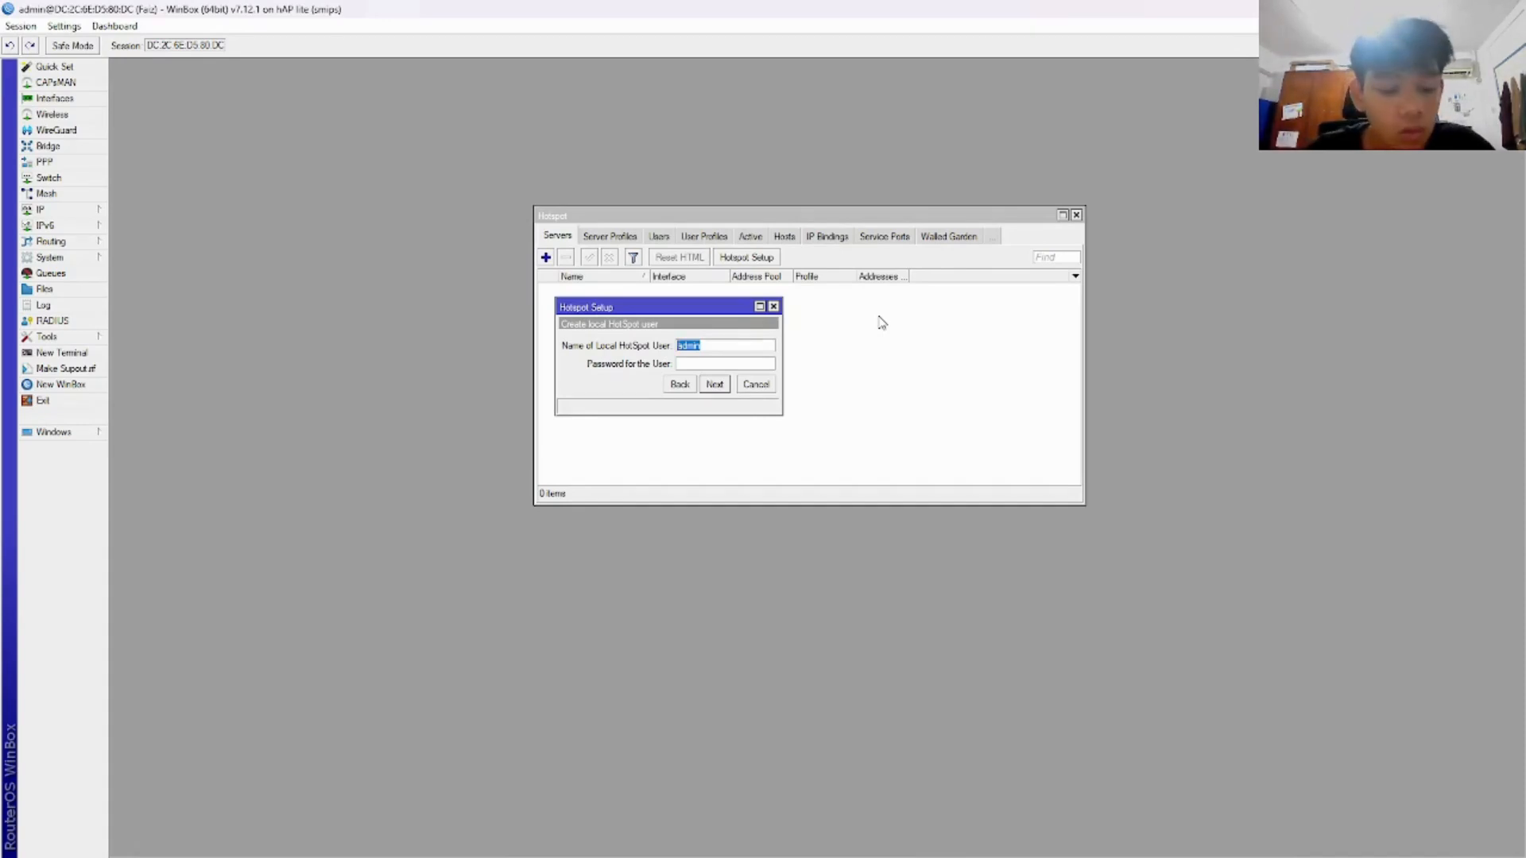
# Create the local HotSpot user EAN, enter the user's password, and finish the hotspot setup.
pyautogui.write('EAN')
pyautogui.press('BackSpace')
pyautogui.press('BackSpace')
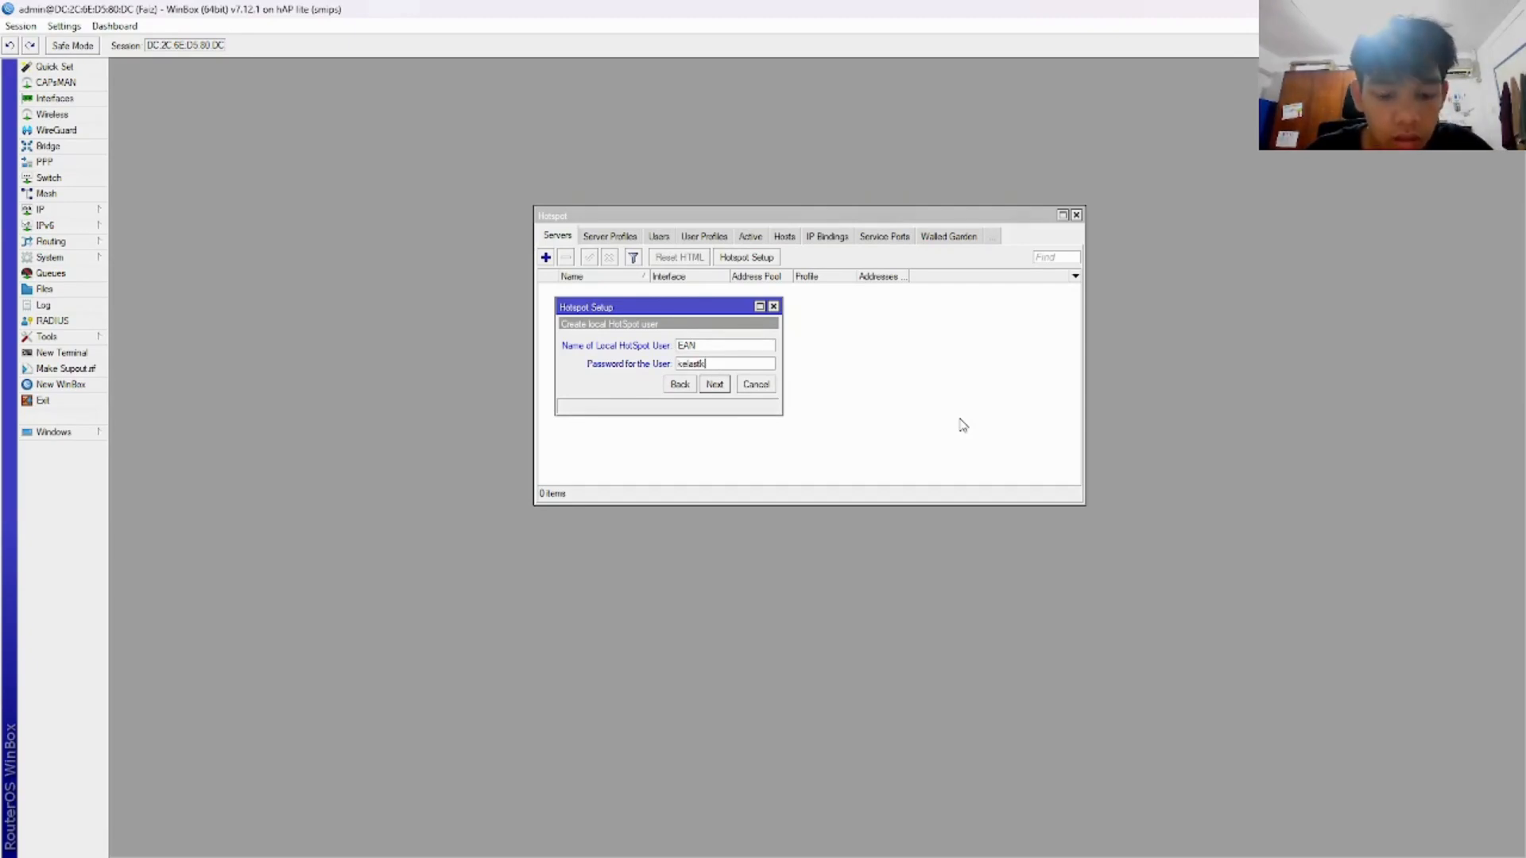
pyautogui.click(714, 384)
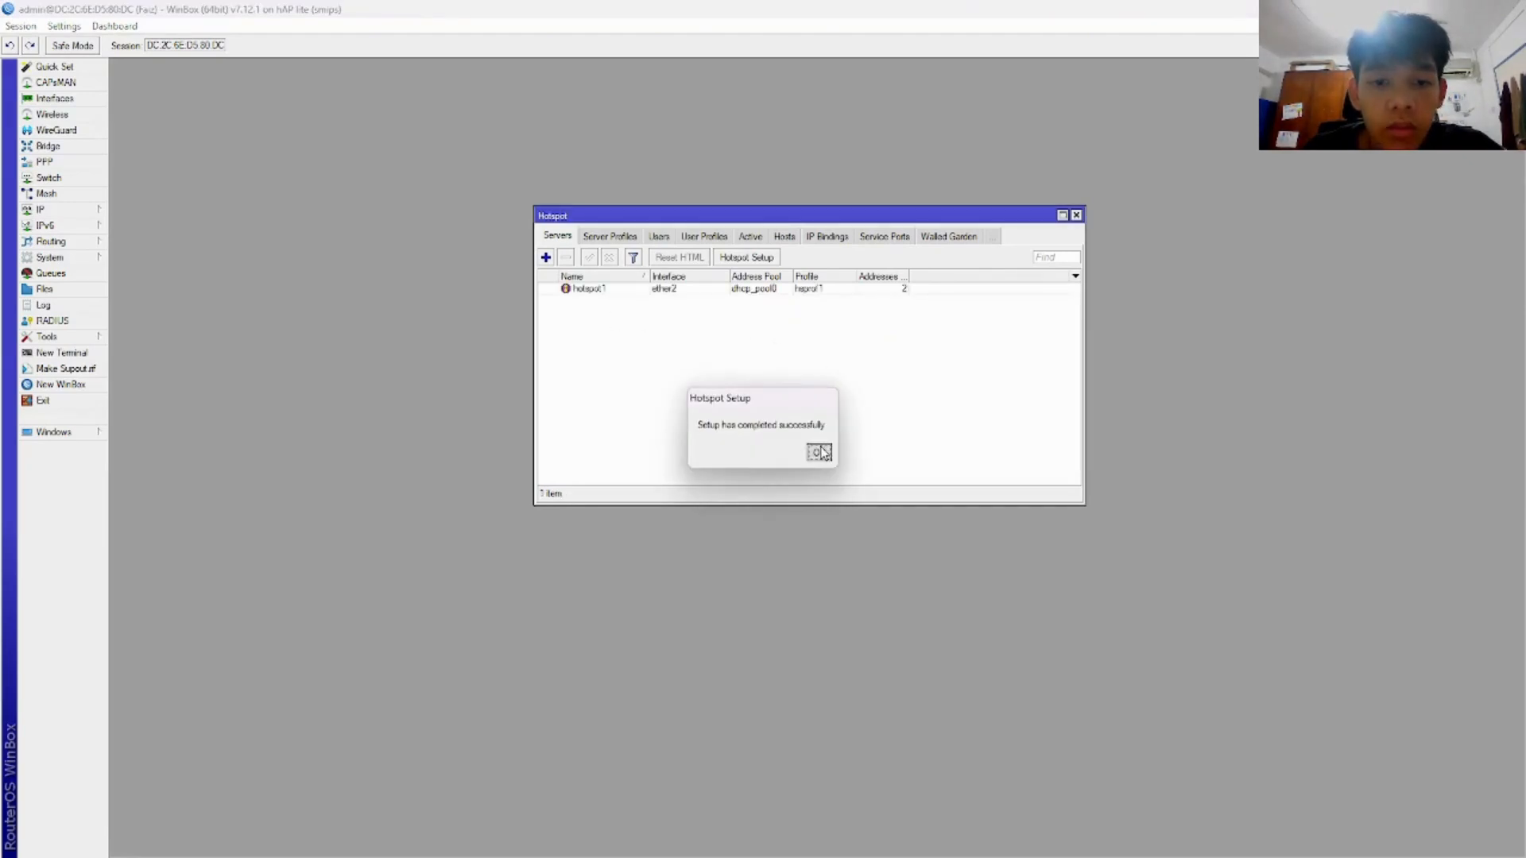
pyautogui.click(818, 449)
# Open the new hotspot server's settings for review and place their window beside the server list.
pyautogui.doubleClick(621, 291)
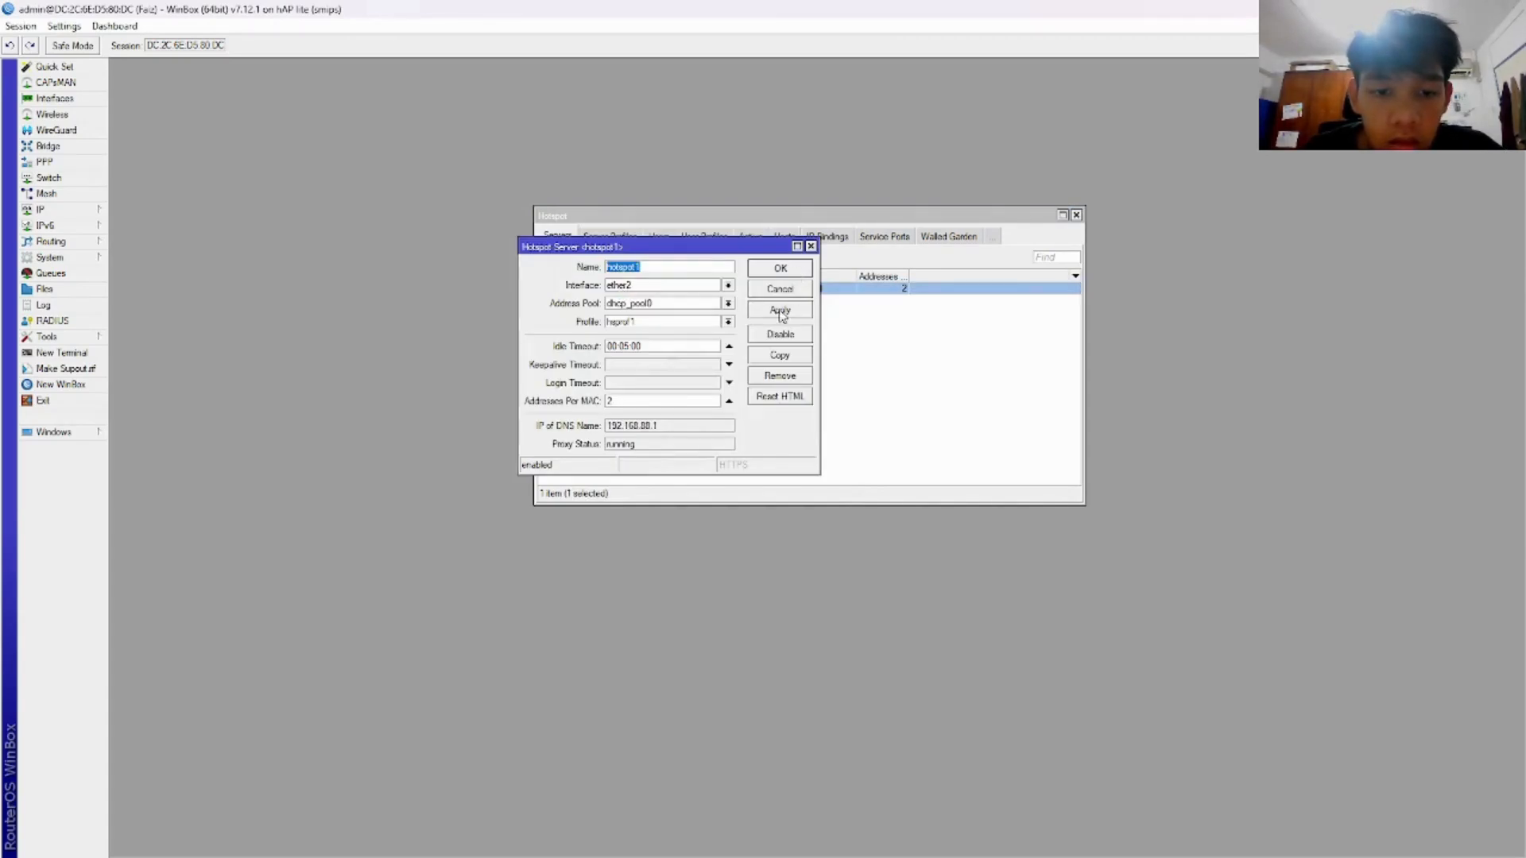
pyautogui.click(805, 272)
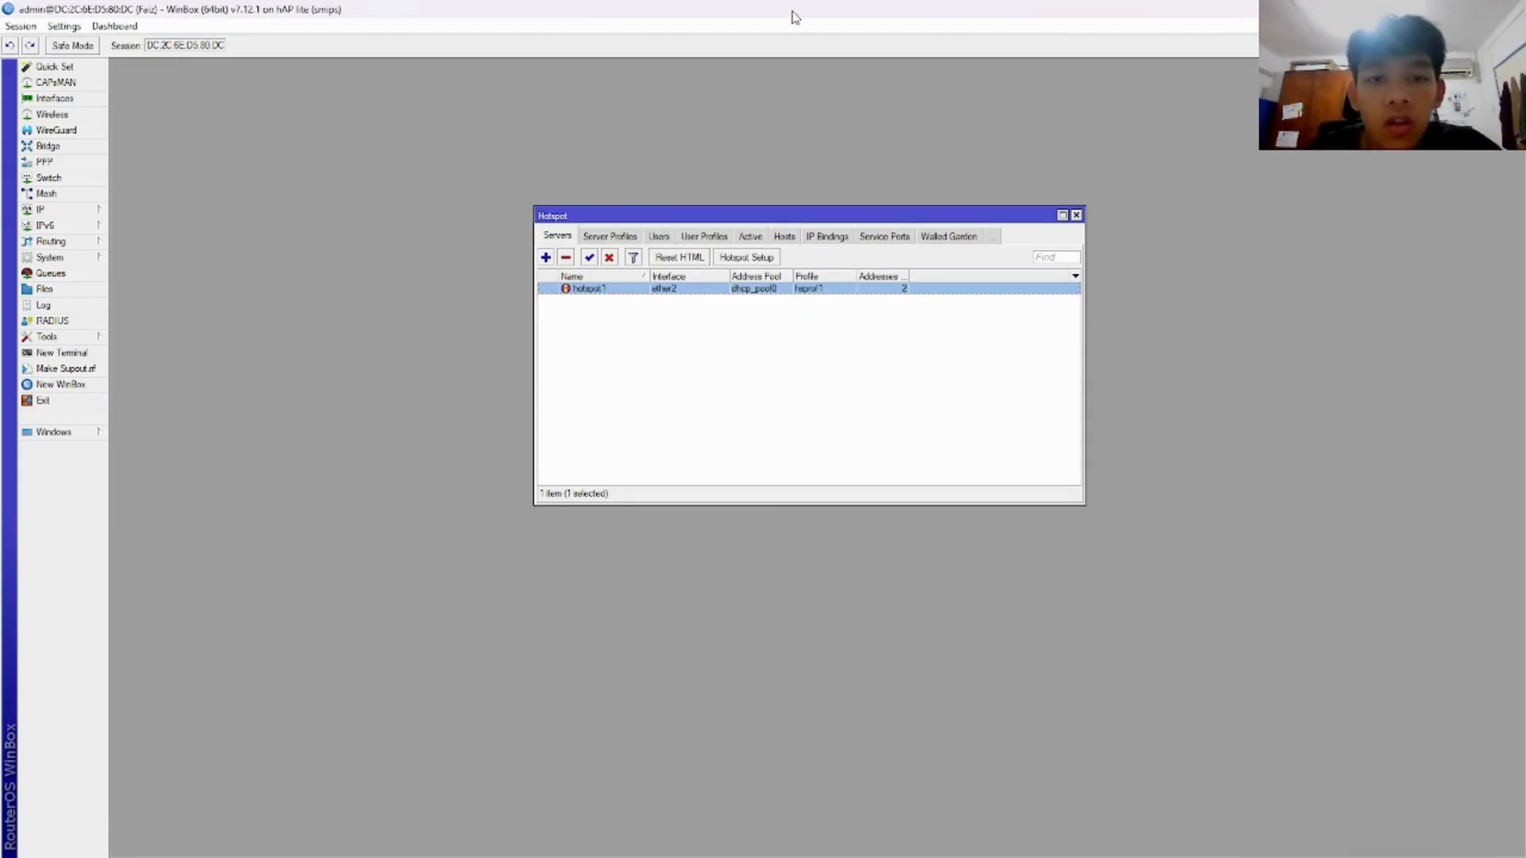
pyautogui.doubleClick(574, 292)
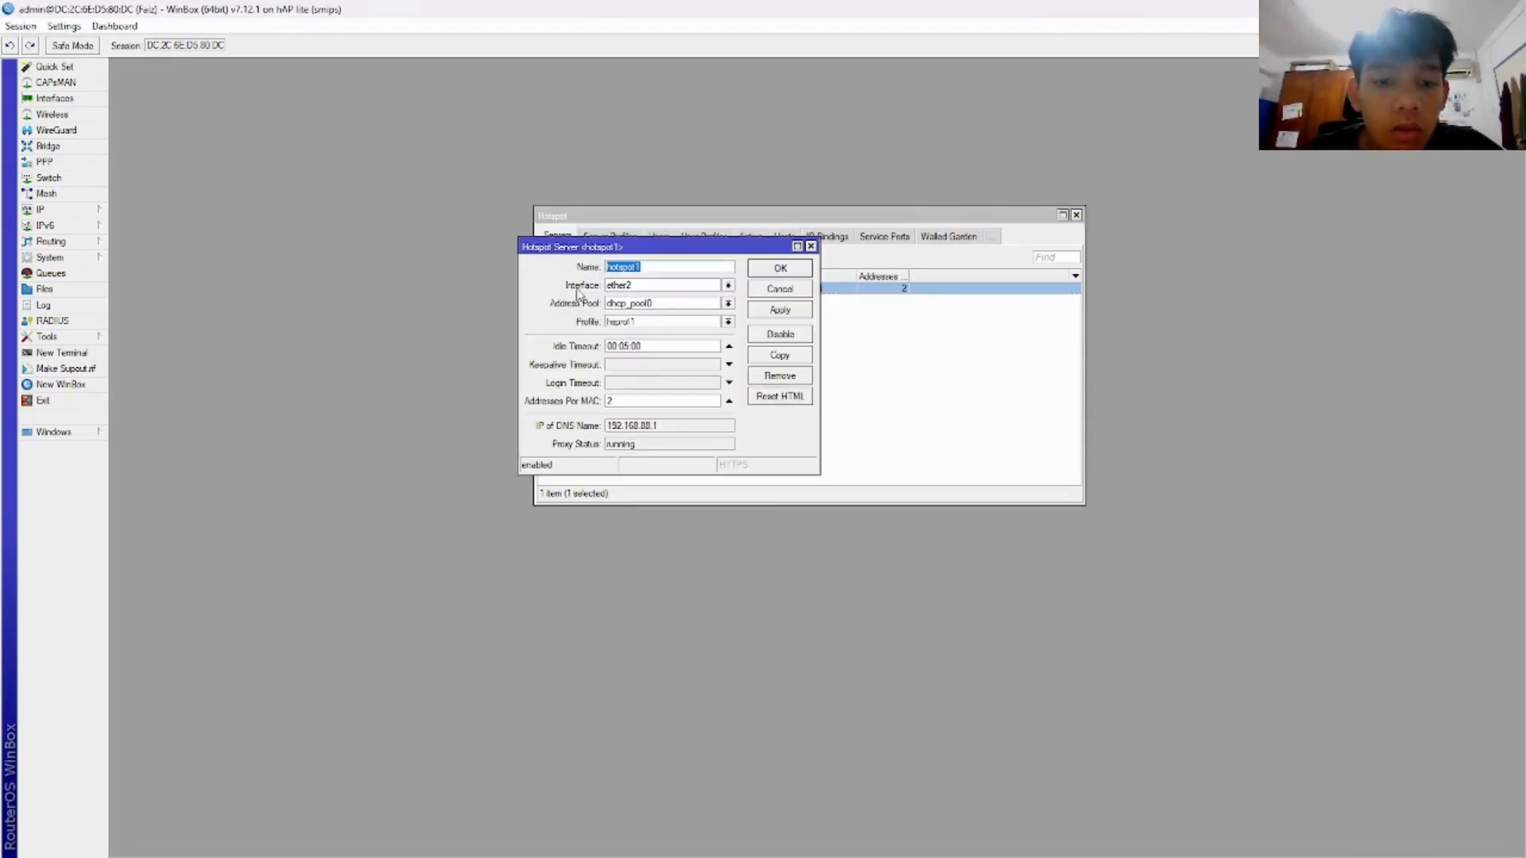
pyautogui.moveTo(722, 249); pyautogui.dragTo(1261, 301)
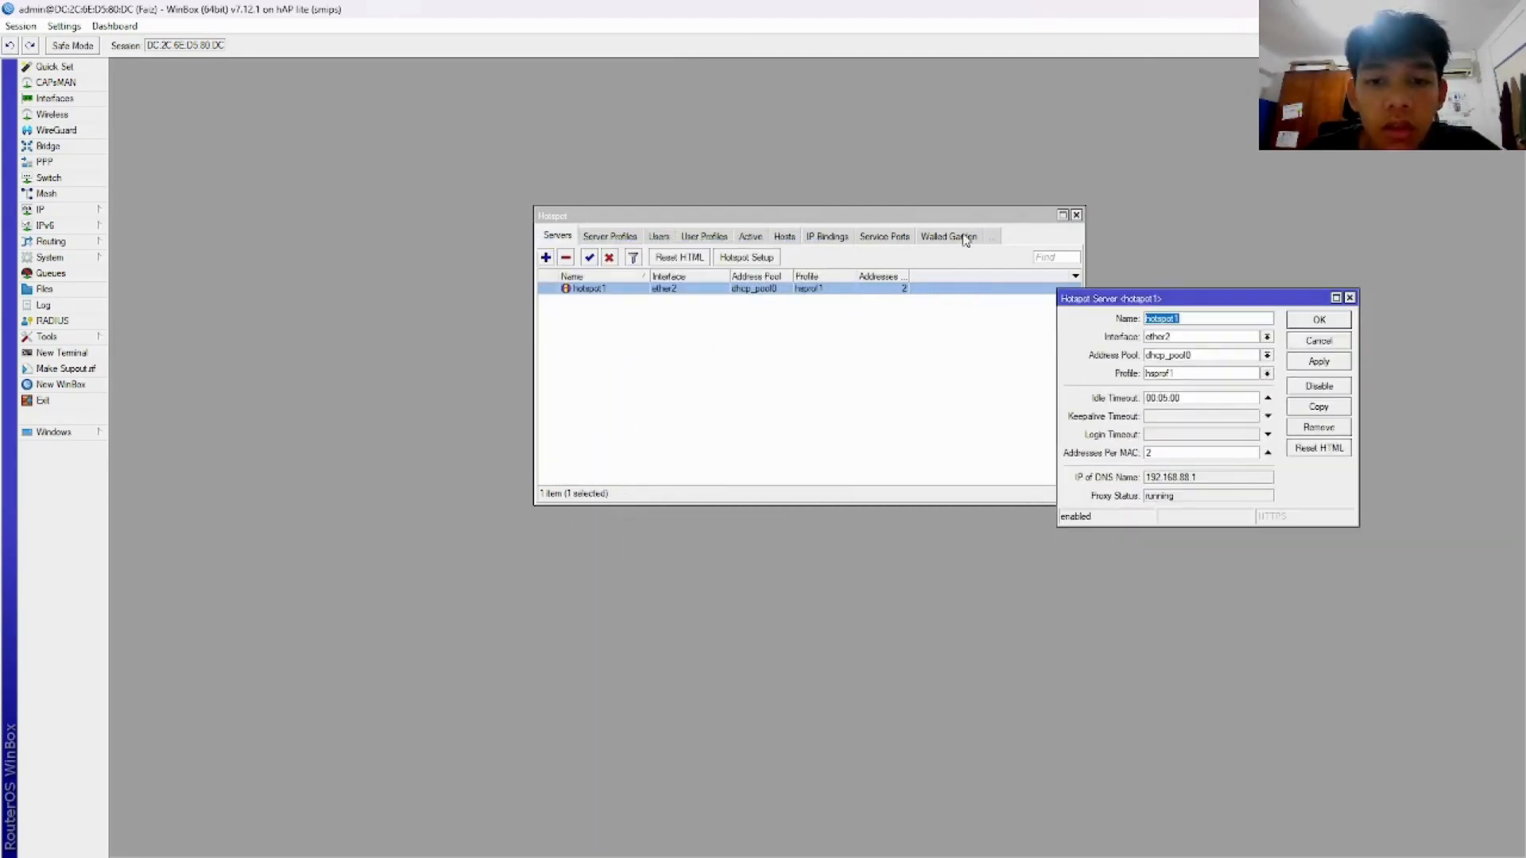
# Arrange the Hotspot window and the server's settings window side by side, and select the IP of DNS Name address.
pyautogui.moveTo(985, 225); pyautogui.dragTo(696, 226)
pyautogui.moveTo(1209, 300); pyautogui.dragTo(955, 199)
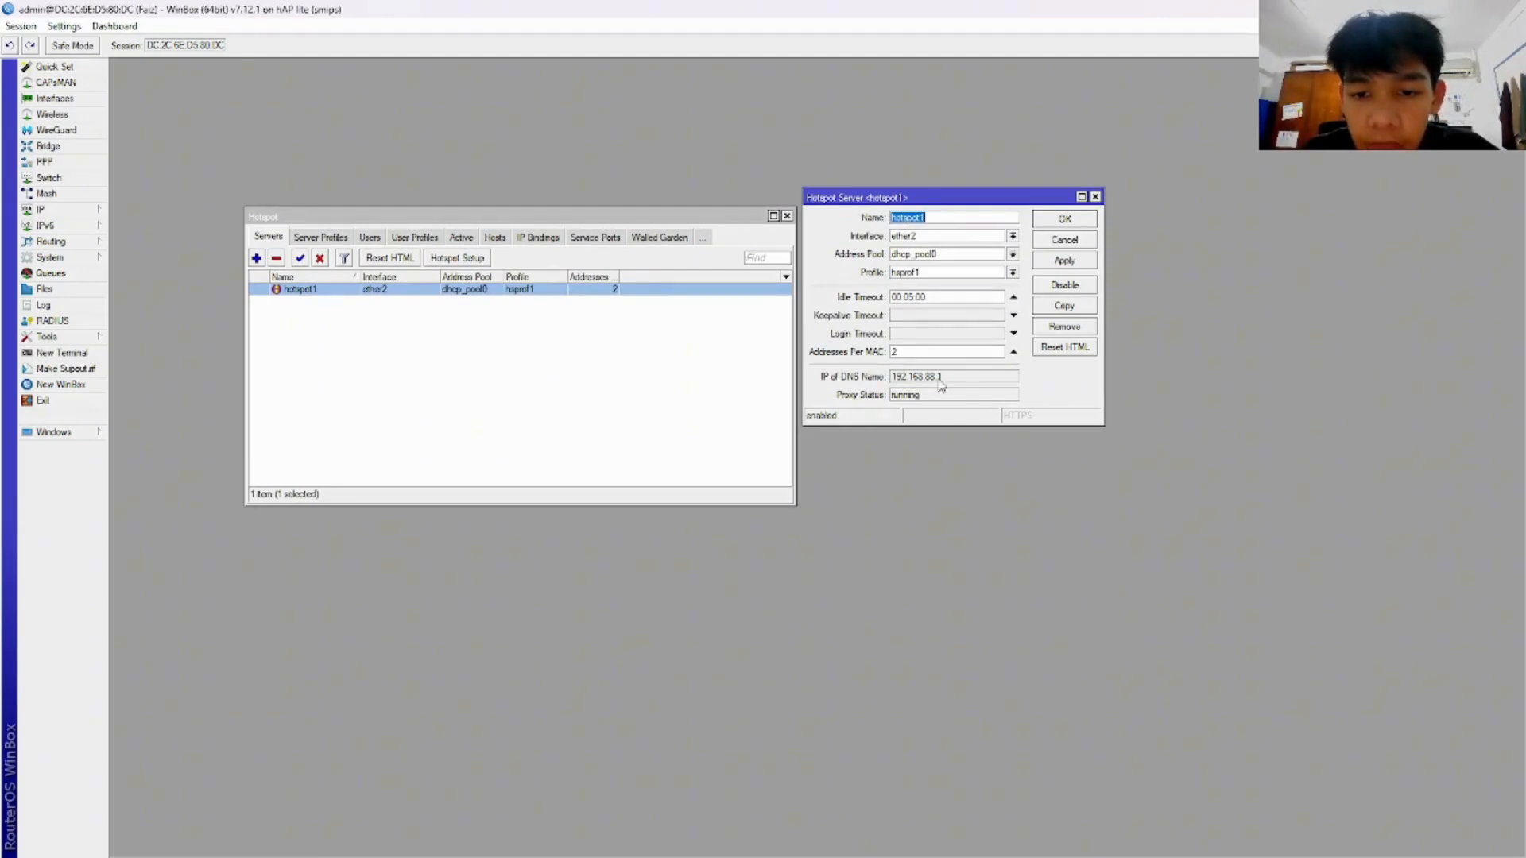
pyautogui.moveTo(927, 380); pyautogui.dragTo(889, 382)
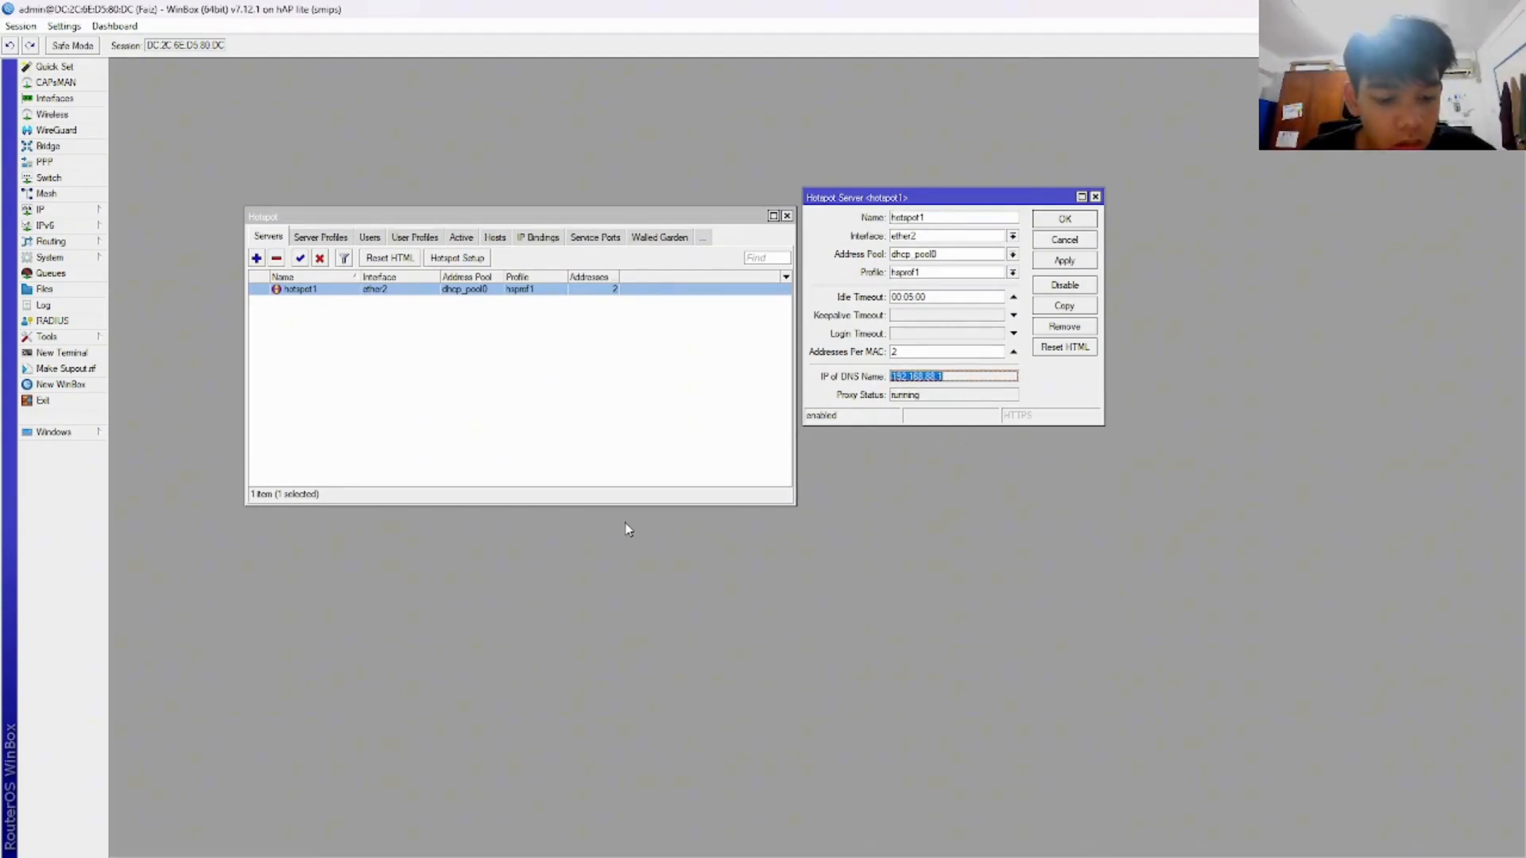
# Switch to Google Chrome, opening it with the person 1 profile, ready for a new address.
pyautogui.press('super')
pyautogui.write('chrome')
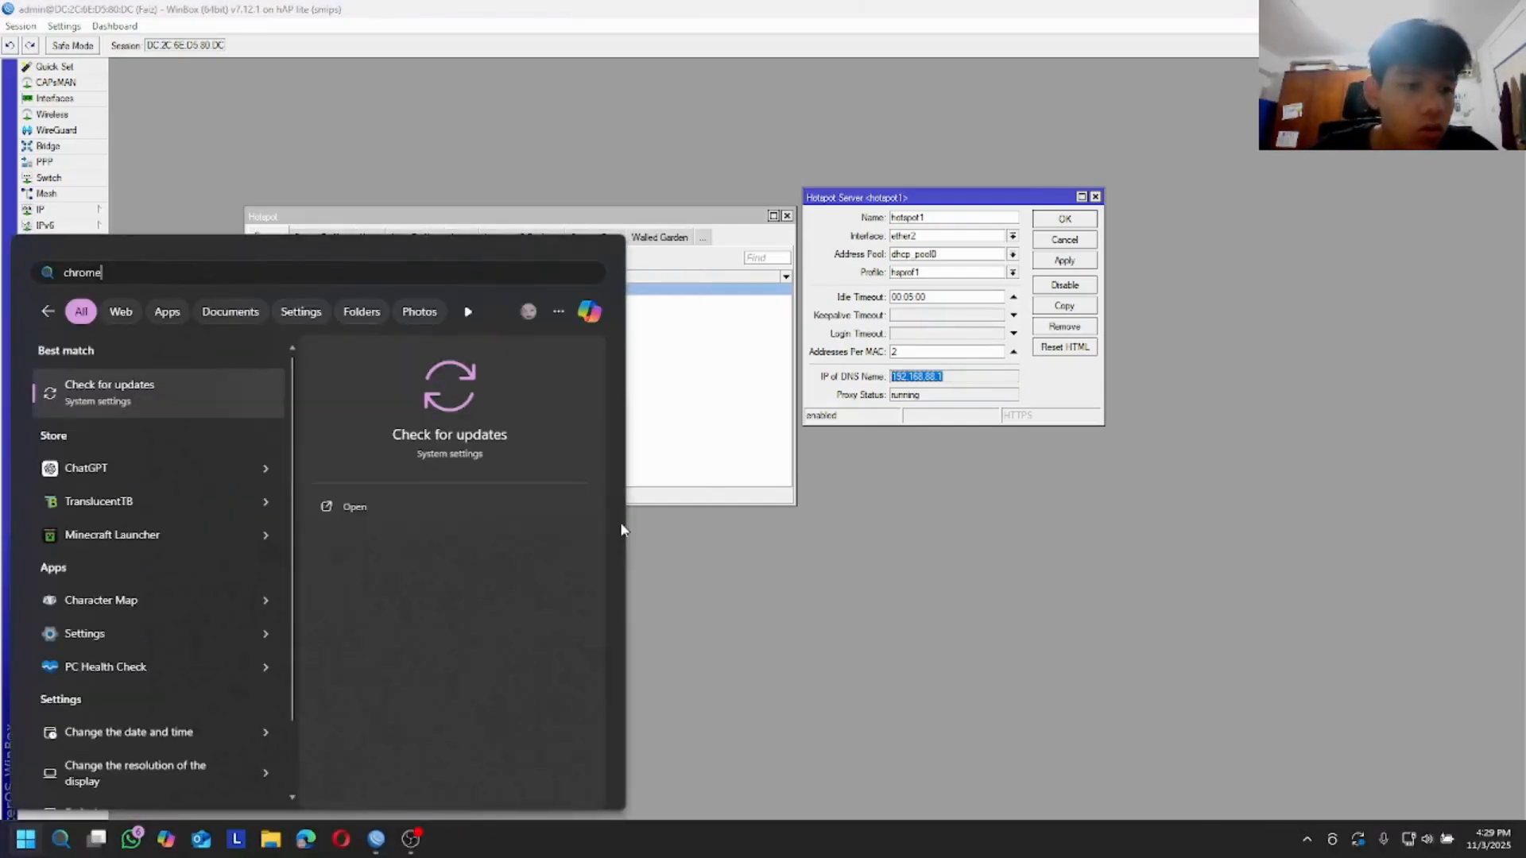
pyautogui.press('Return')
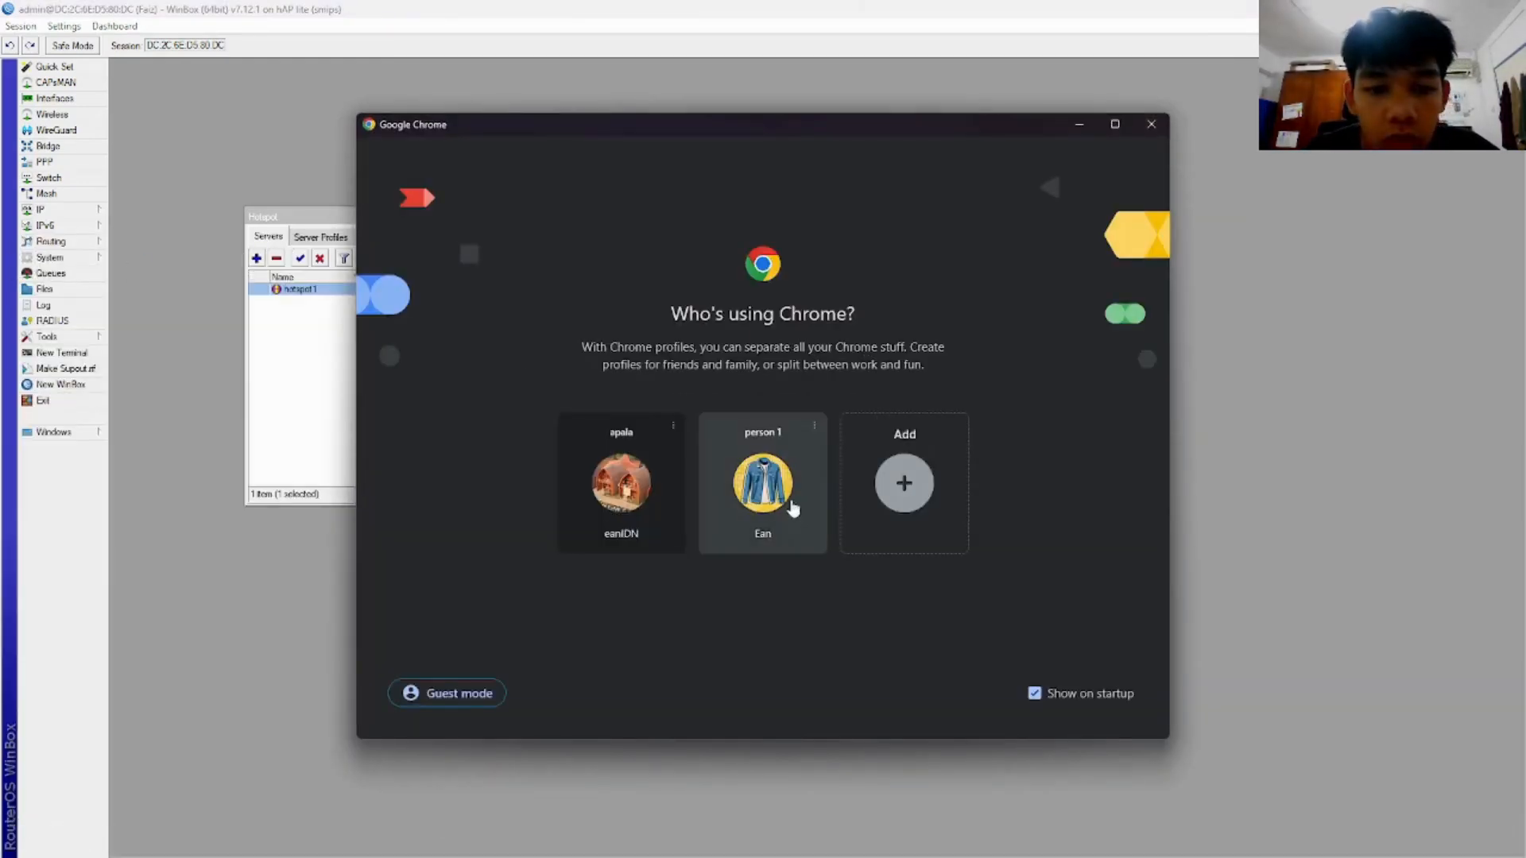
pyautogui.click(797, 508)
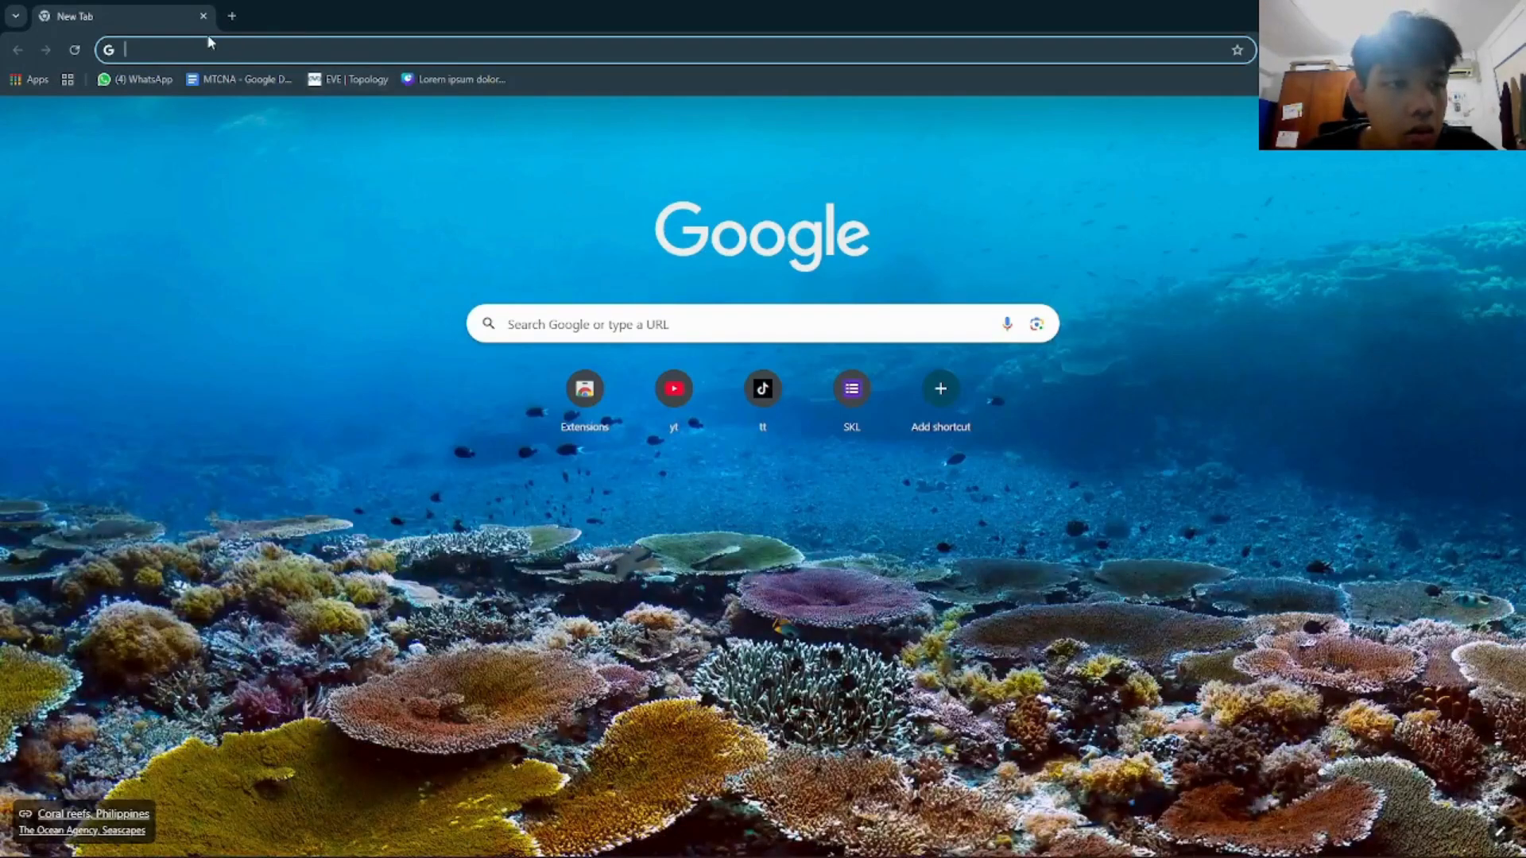
pyautogui.click(265, 56)
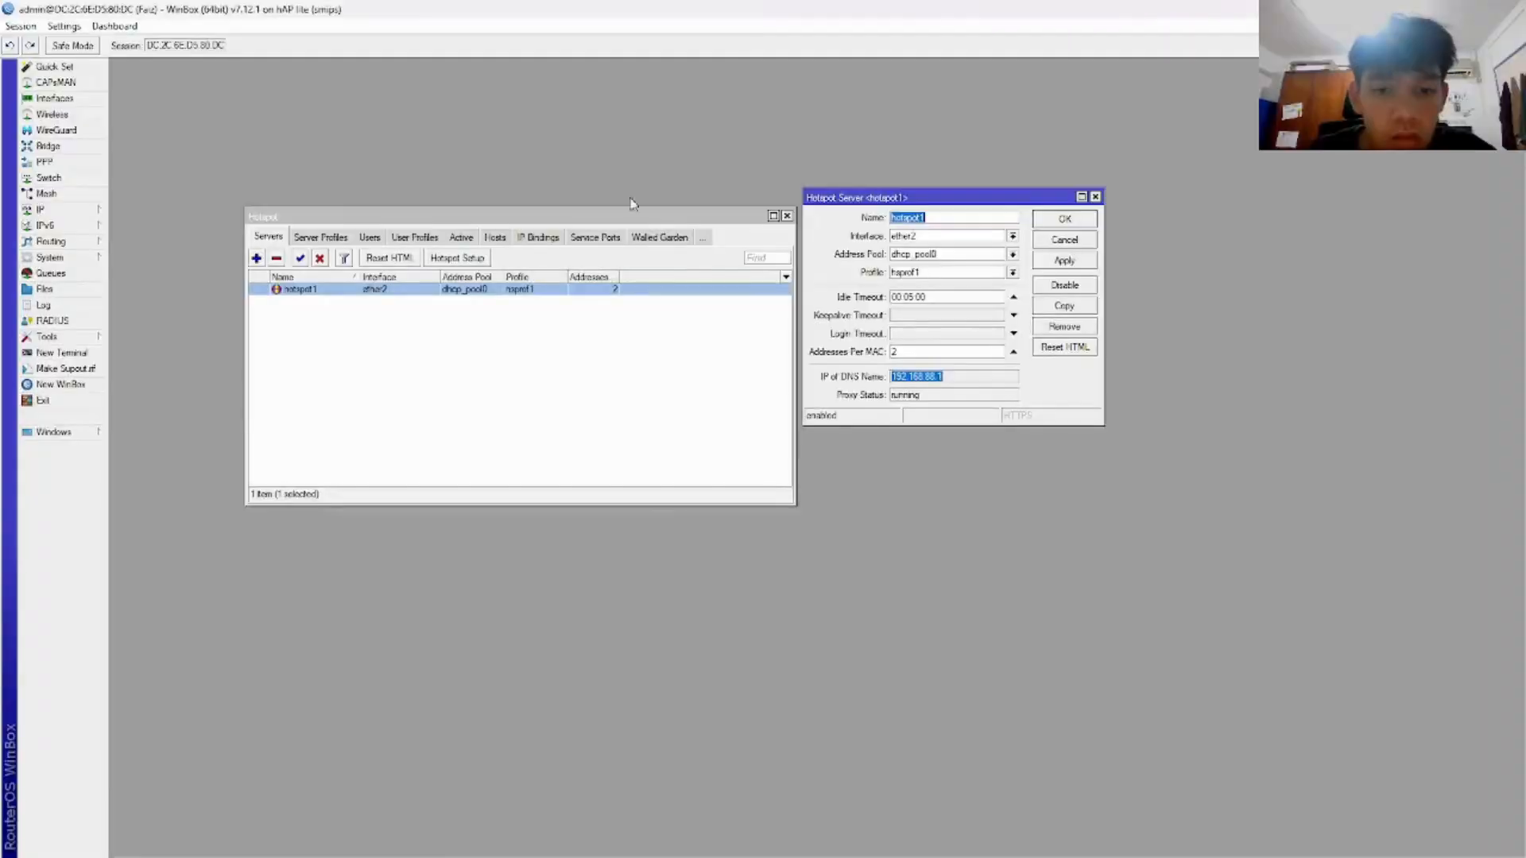
# Copy the hotspot server's IP of DNS Name from WinBox and open 192.168.88.1 in Chrome.
pyautogui.moveTo(950, 378); pyautogui.dragTo(891, 381)
pyautogui.hotkey('ctrl', 'c')
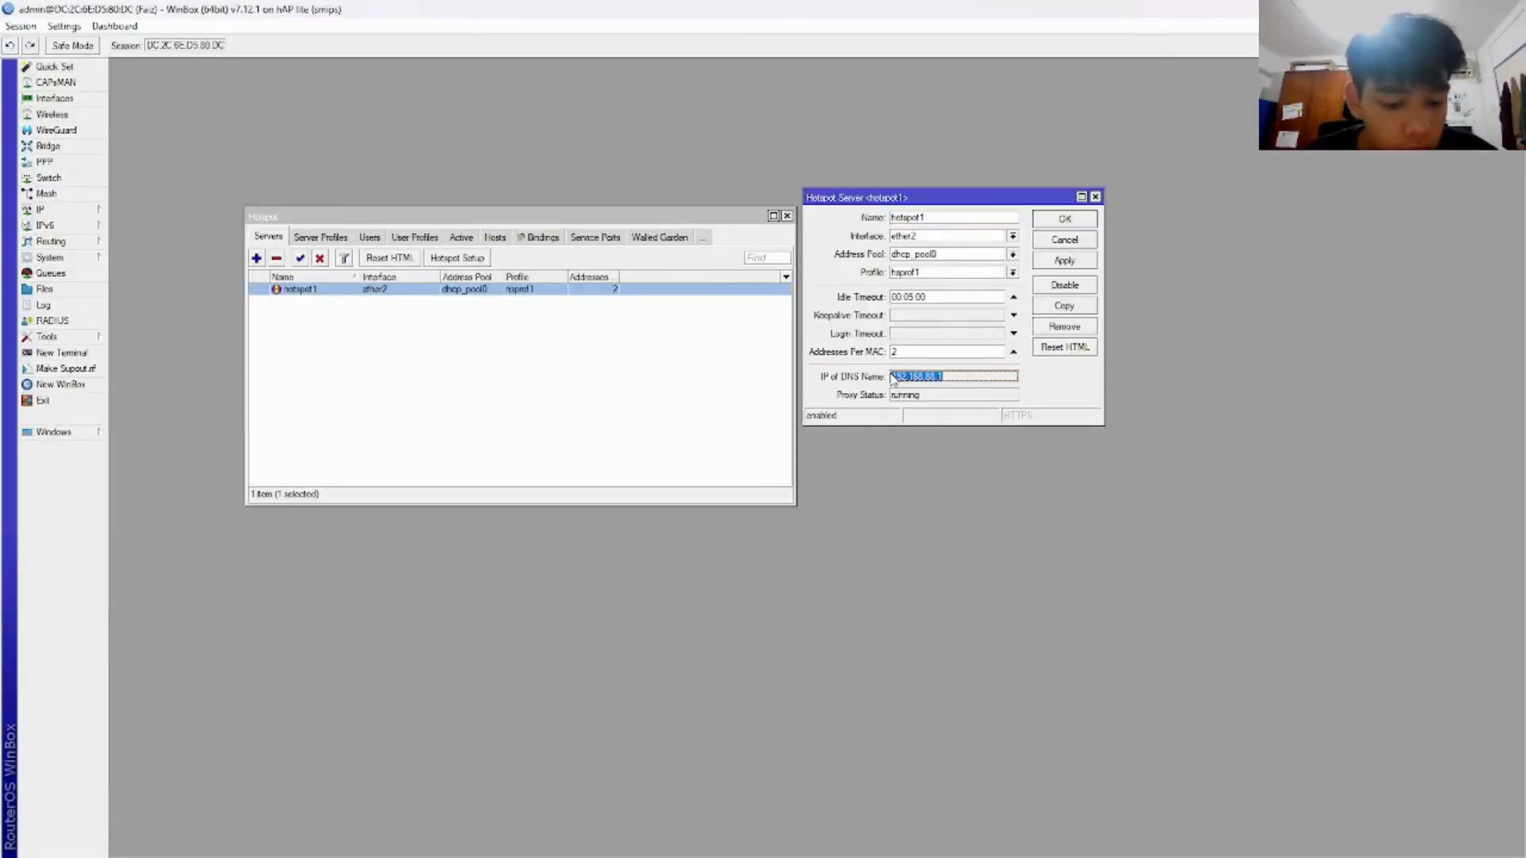
pyautogui.hotkey('alt', 'Tab')
pyautogui.click(237, 61)
pyautogui.hotkey('ctrl', 'v')
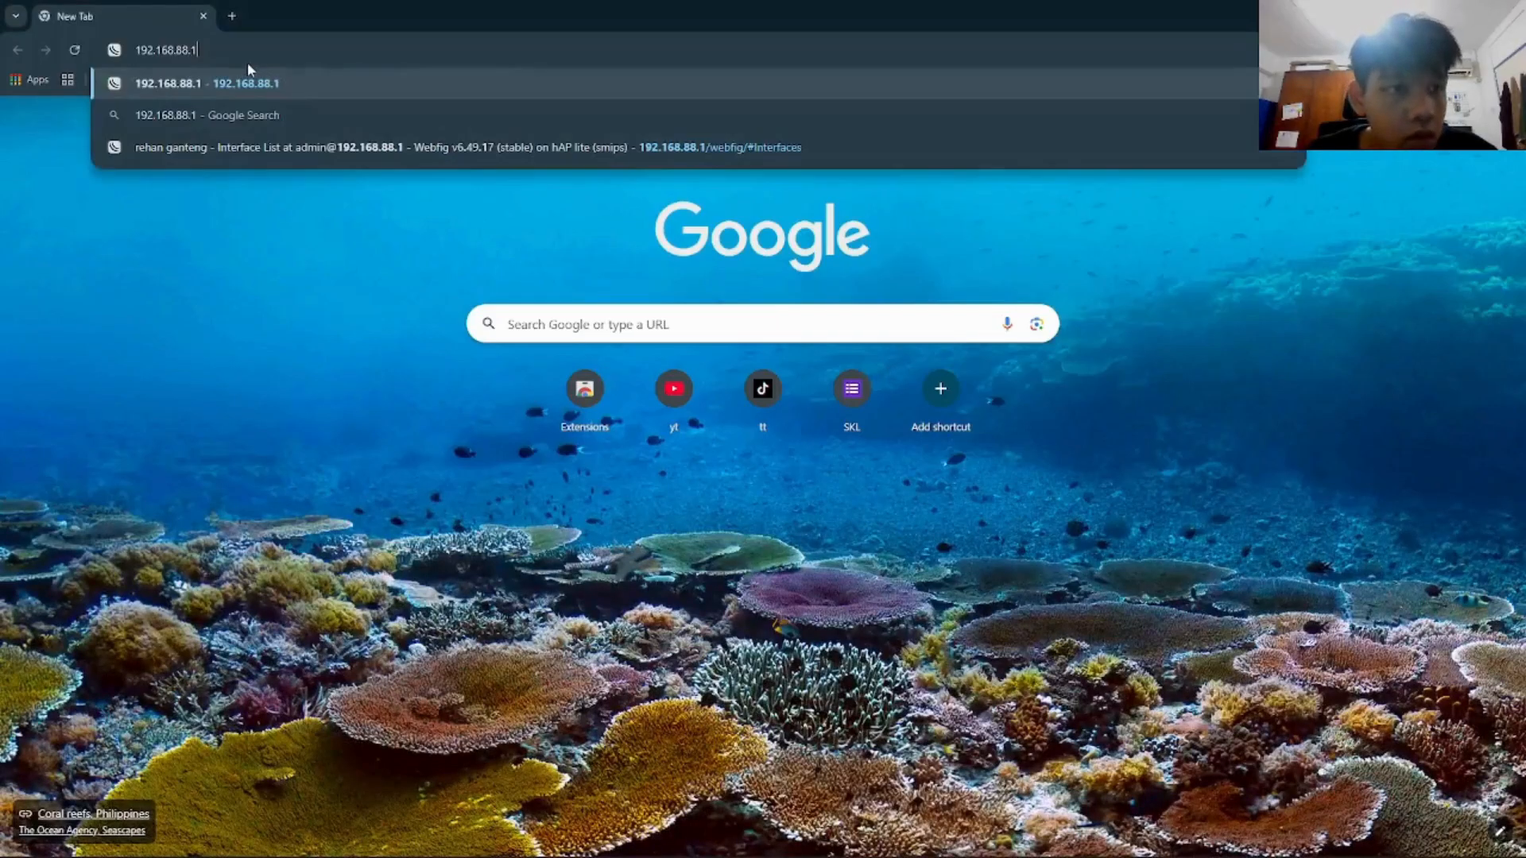
pyautogui.click(371, 72)
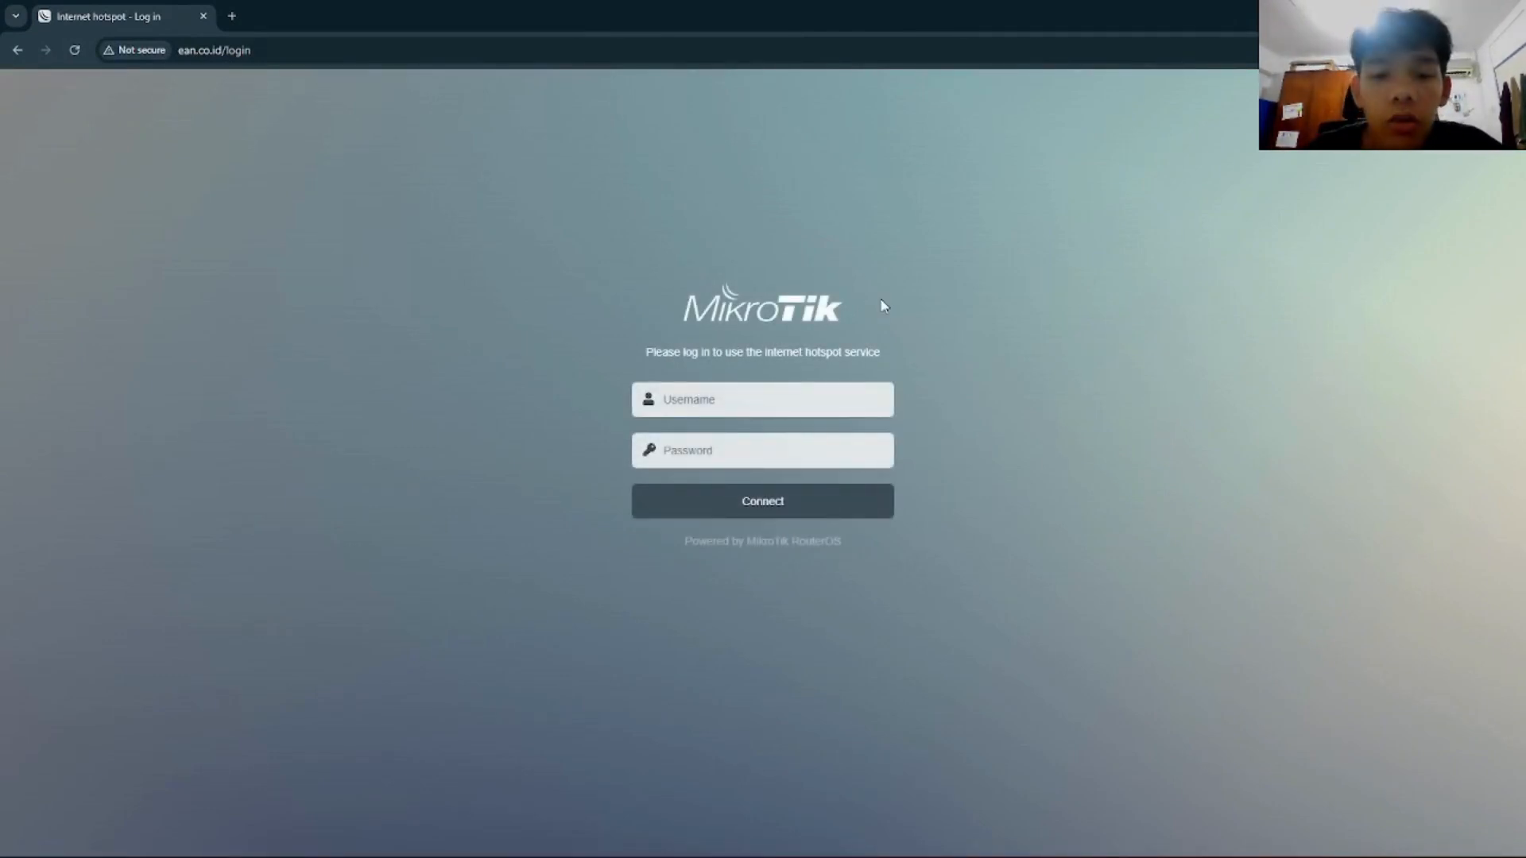
# Try to log in on the hotspot page with the username EAN and the account password.
pyautogui.click(738, 403)
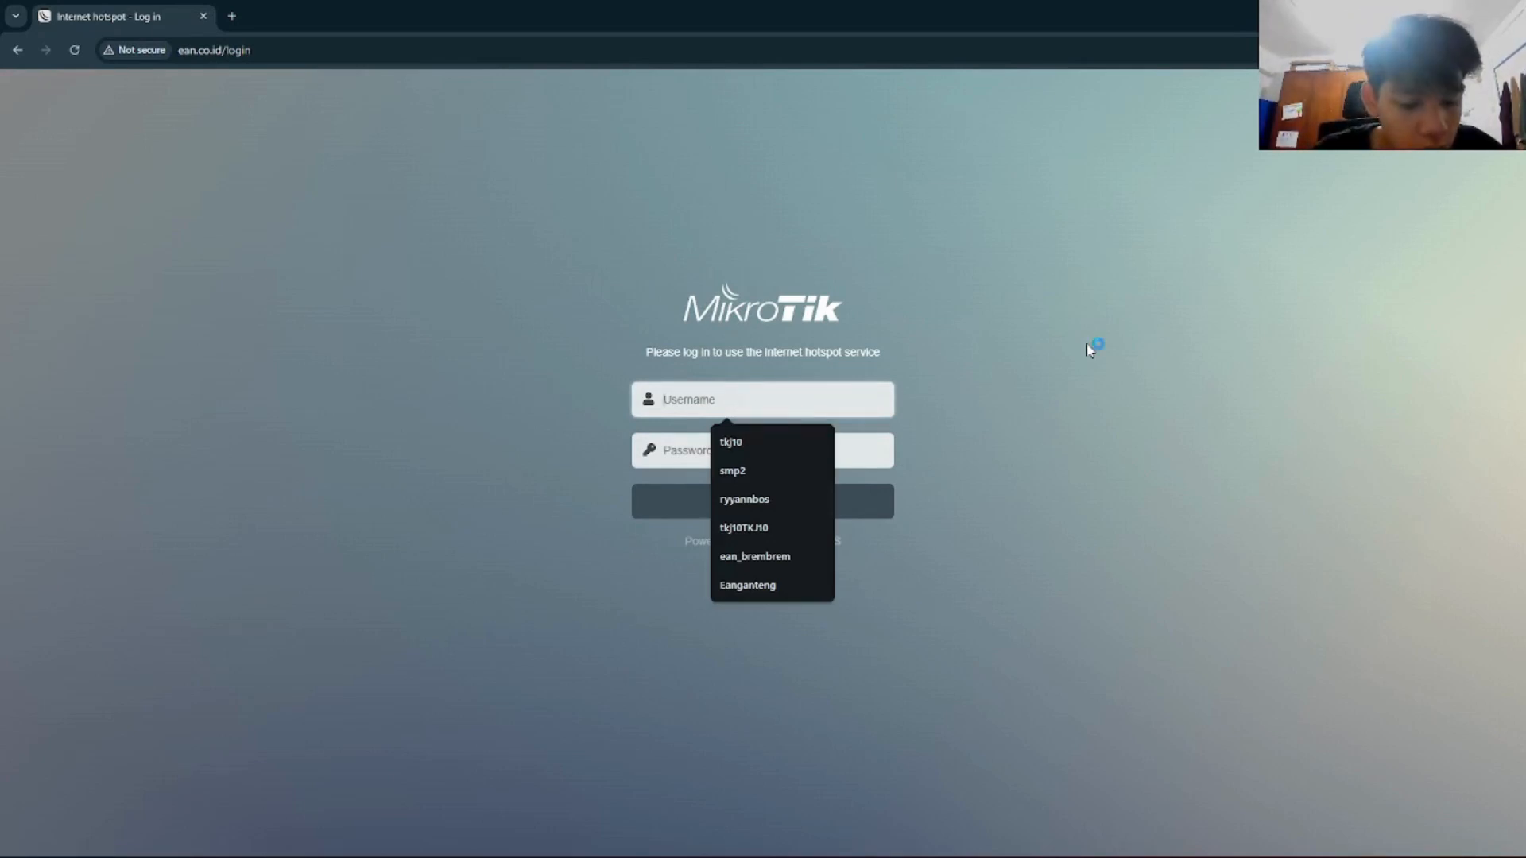
pyautogui.write('EAN')
pyautogui.click(896, 433)
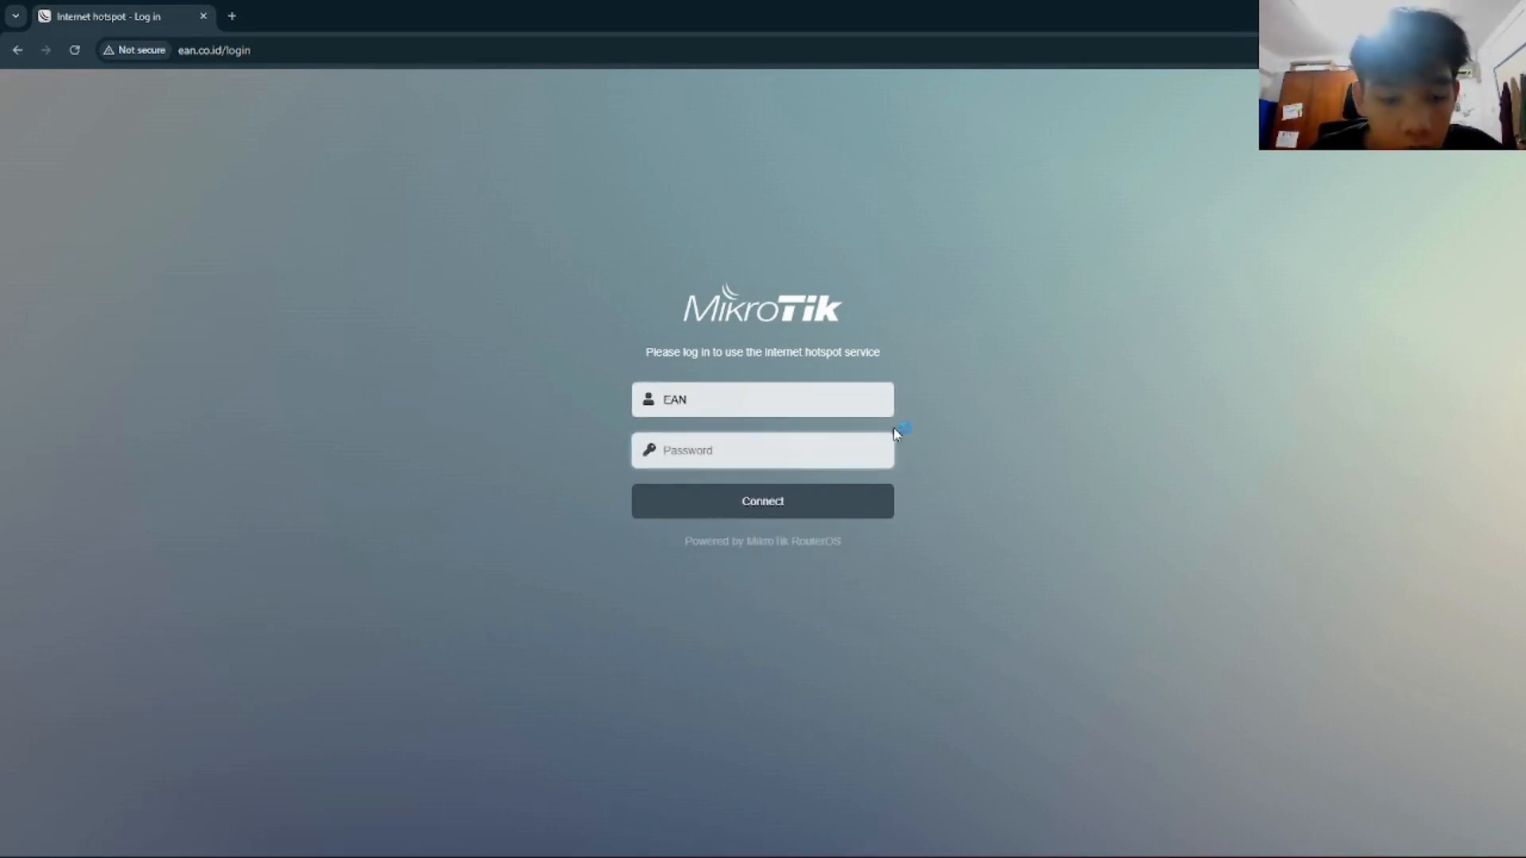
pyautogui.write('•••••••')
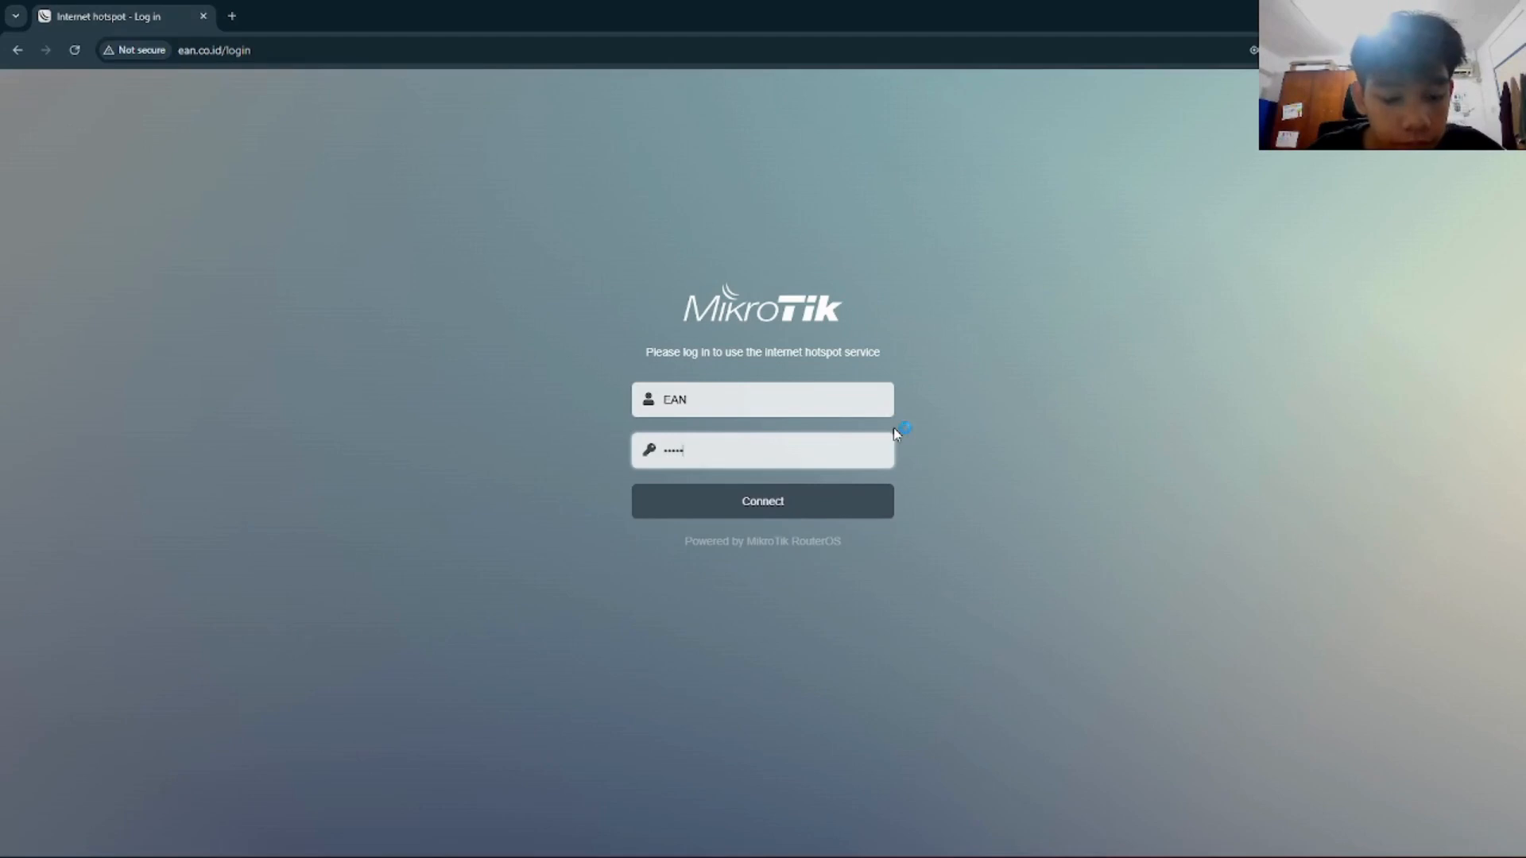
pyautogui.write('•')
pyautogui.press('Return')
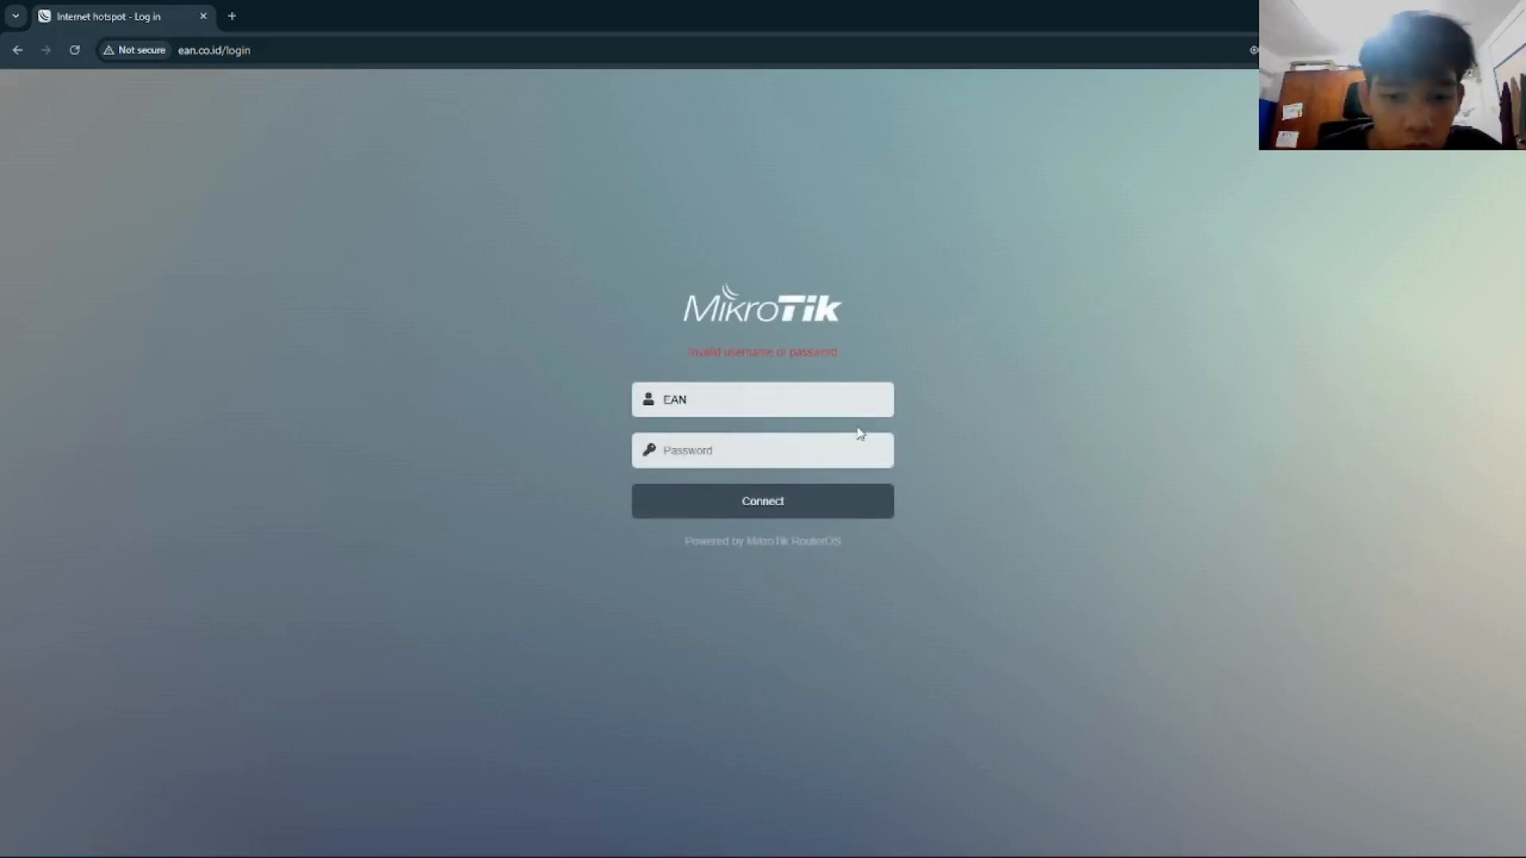
# Re-enter the account password for EAN to log in to the hotspot, and dismiss the browser's offer to save it.
pyautogui.click(832, 436)
pyautogui.write('••••••••')
pyautogui.press('Return')
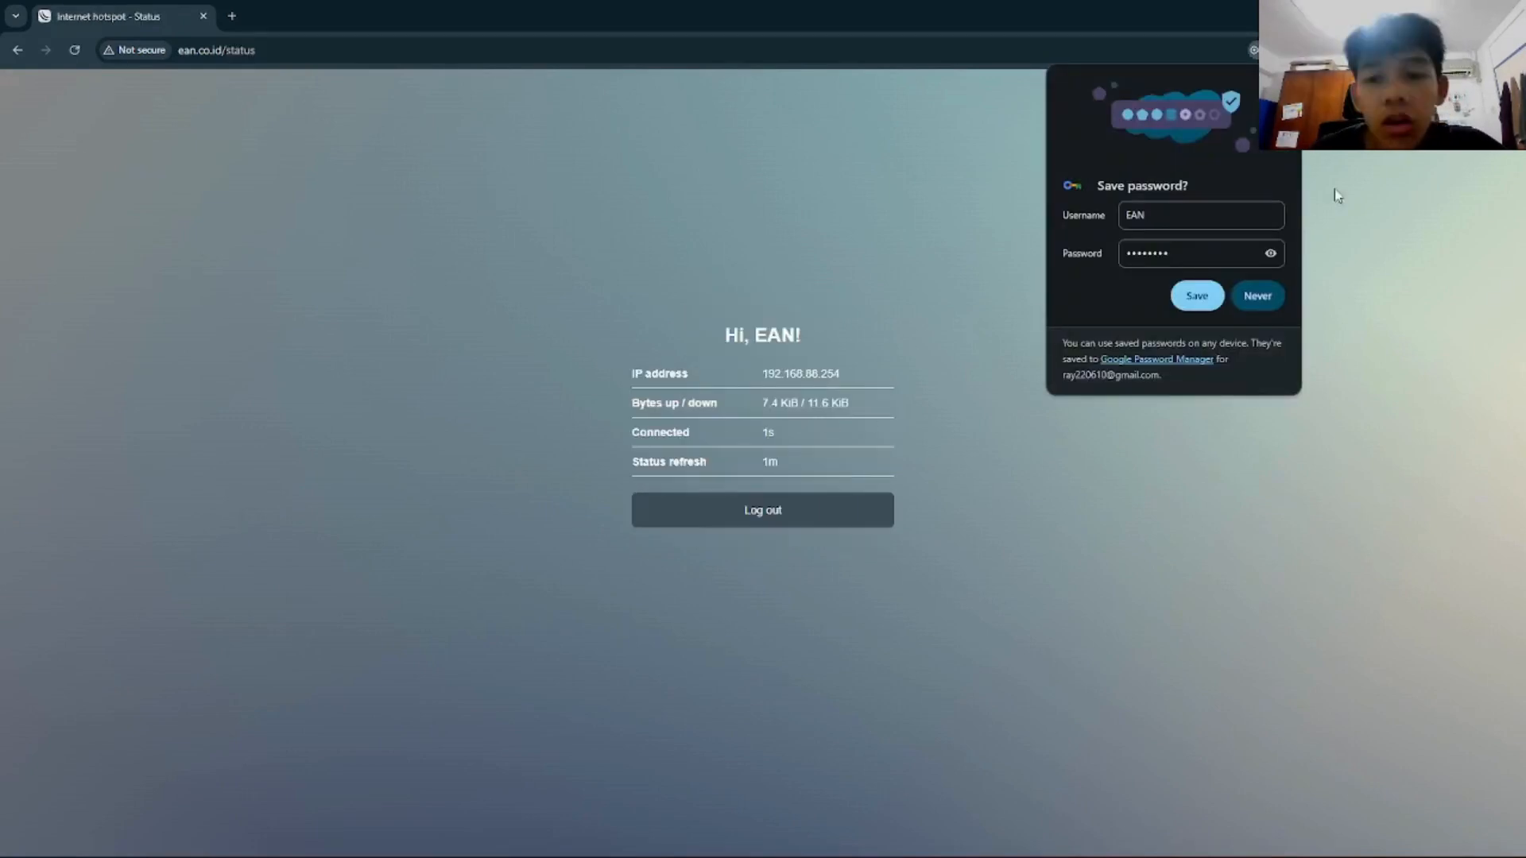
pyautogui.click(722, 449)
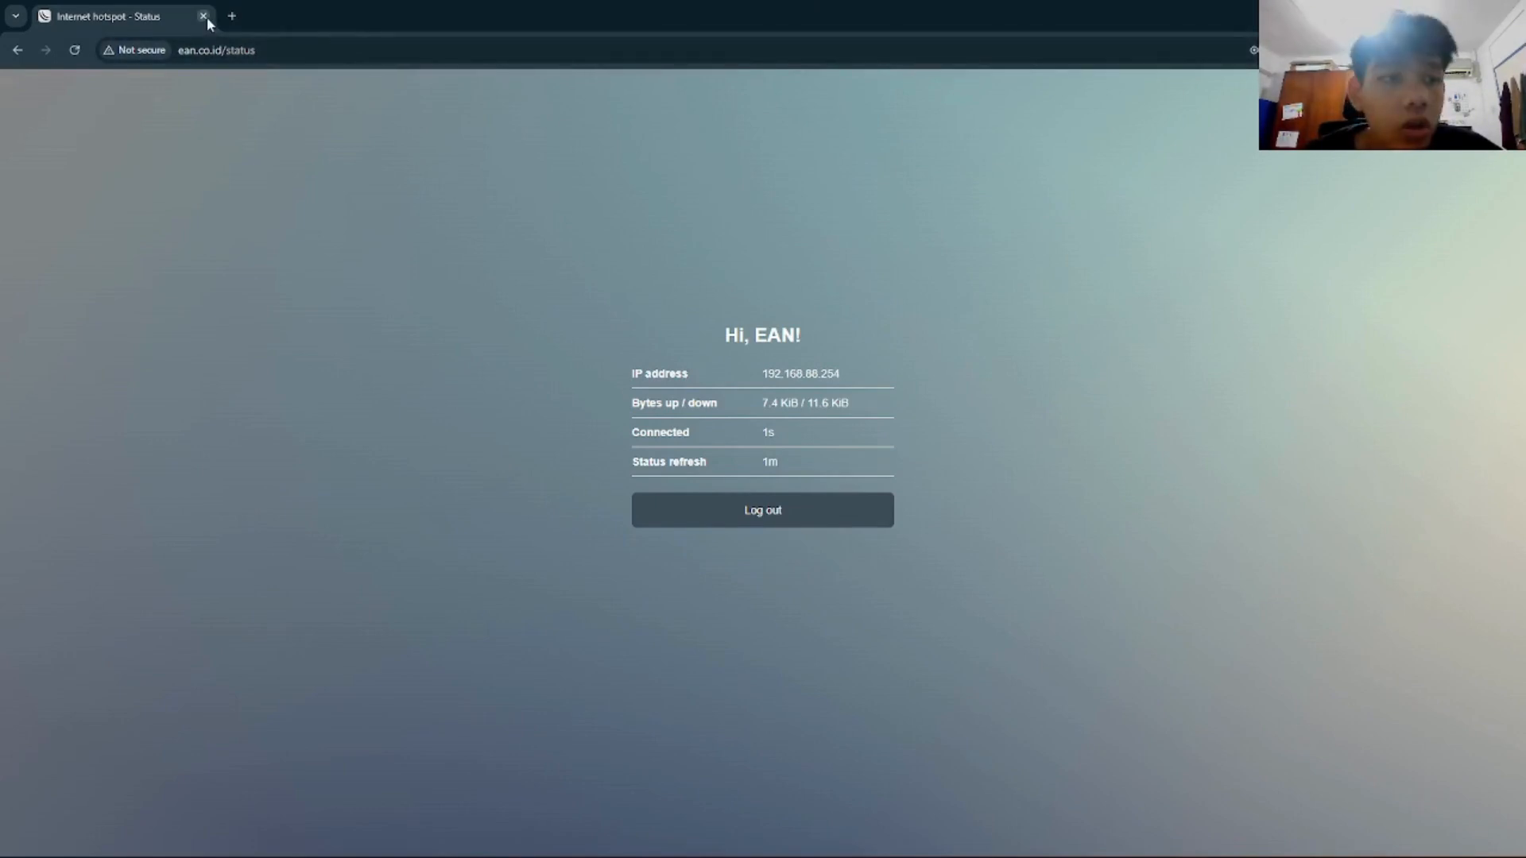
# Open youtube.com in a new browser tab to test internet access through the hotspot.
pyautogui.click(234, 20)
pyautogui.write('youtube.com')
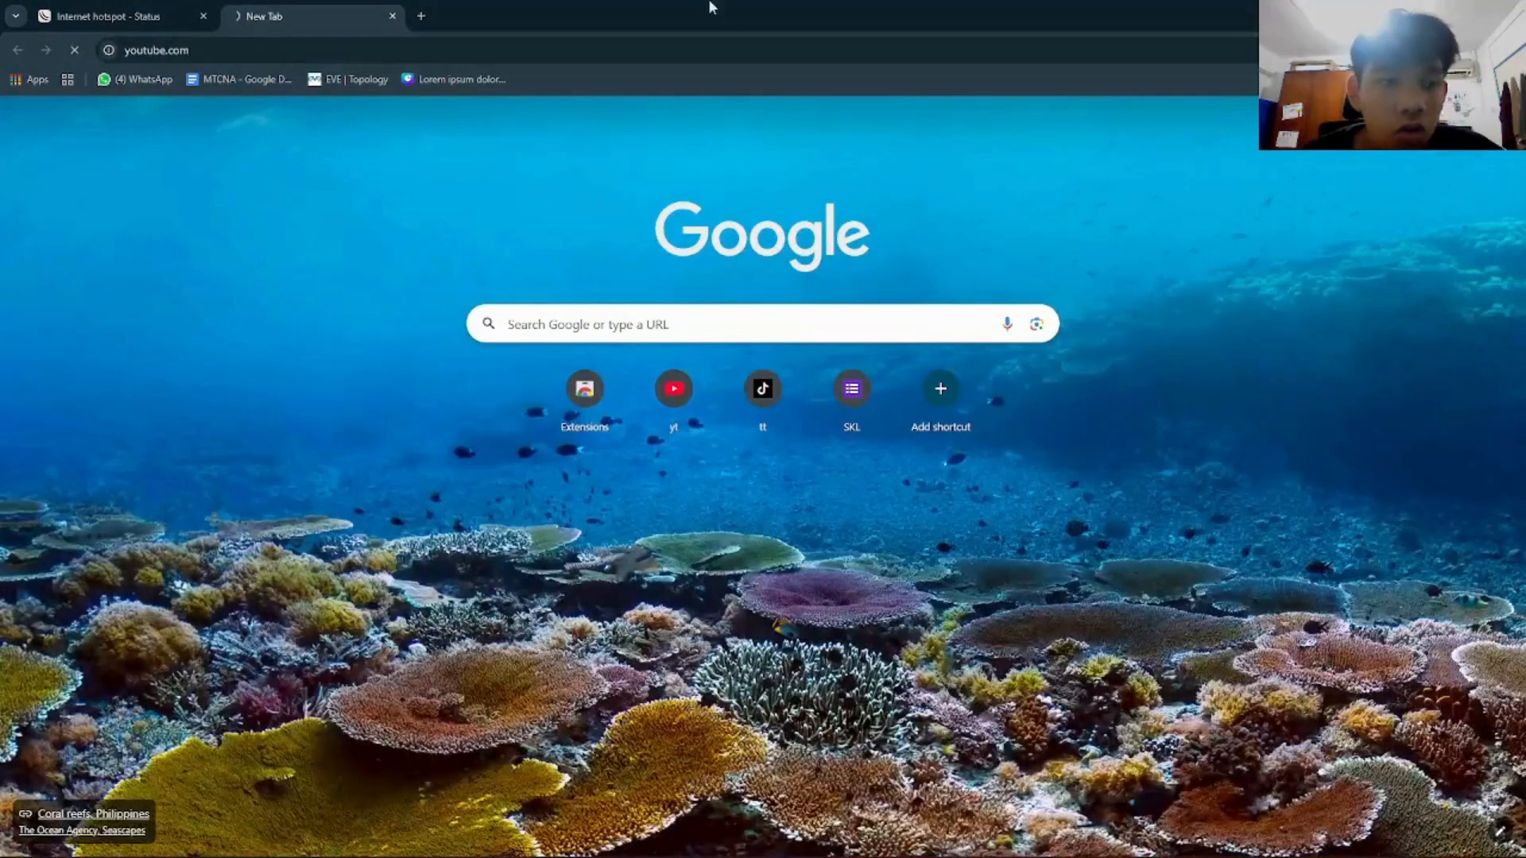
pyautogui.press('Return')
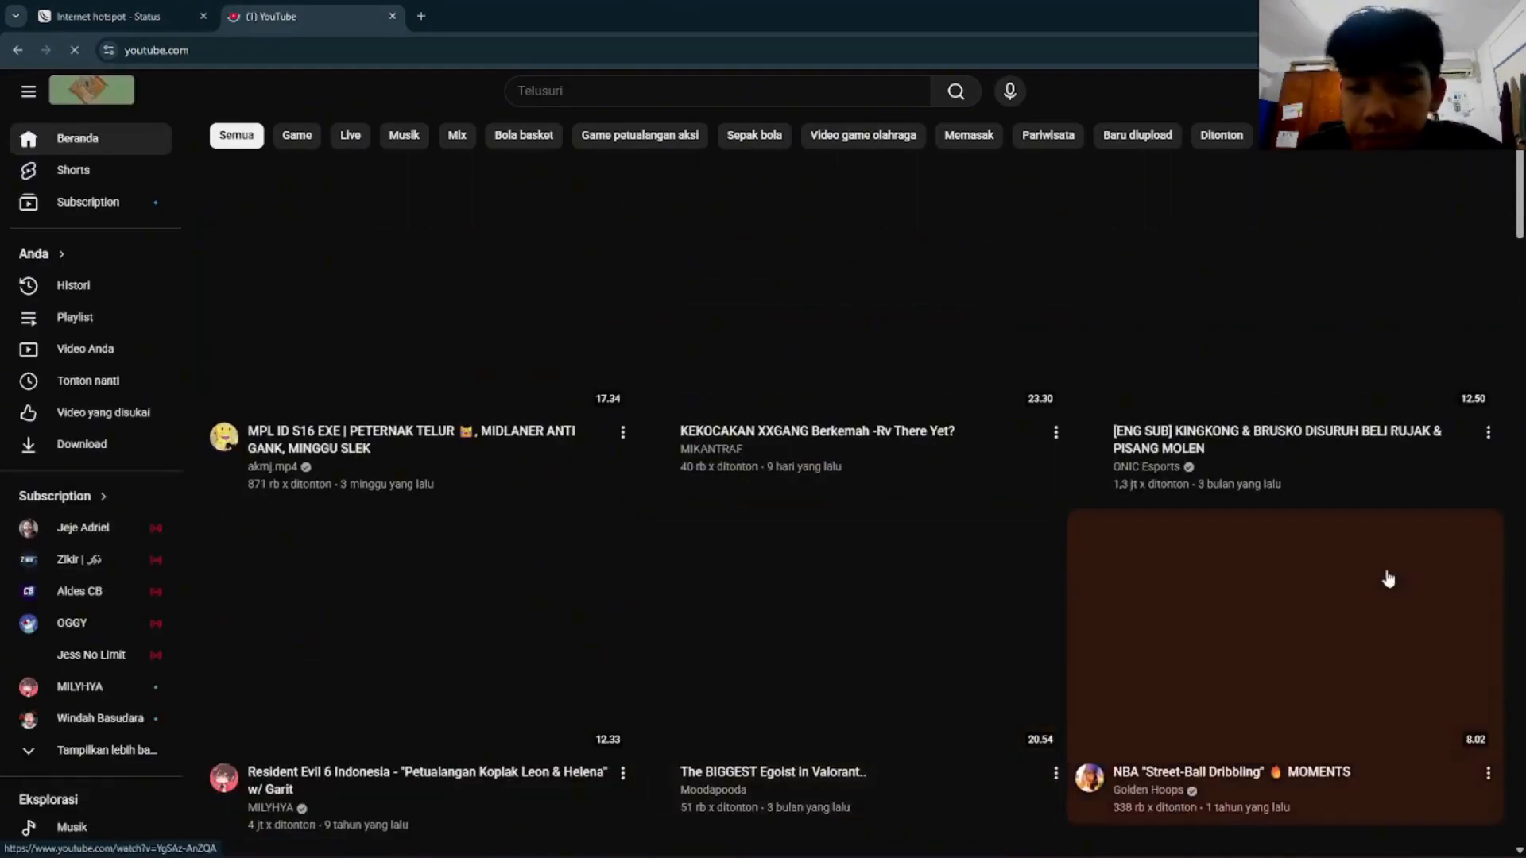
# Play the NBA "Street-Ball Dribbling" MOMENTS video from the YouTube home page as a connection test, and close its tab.
pyautogui.scroll(-6, 1206, 526)
pyautogui.scroll(6, 1199, 532)
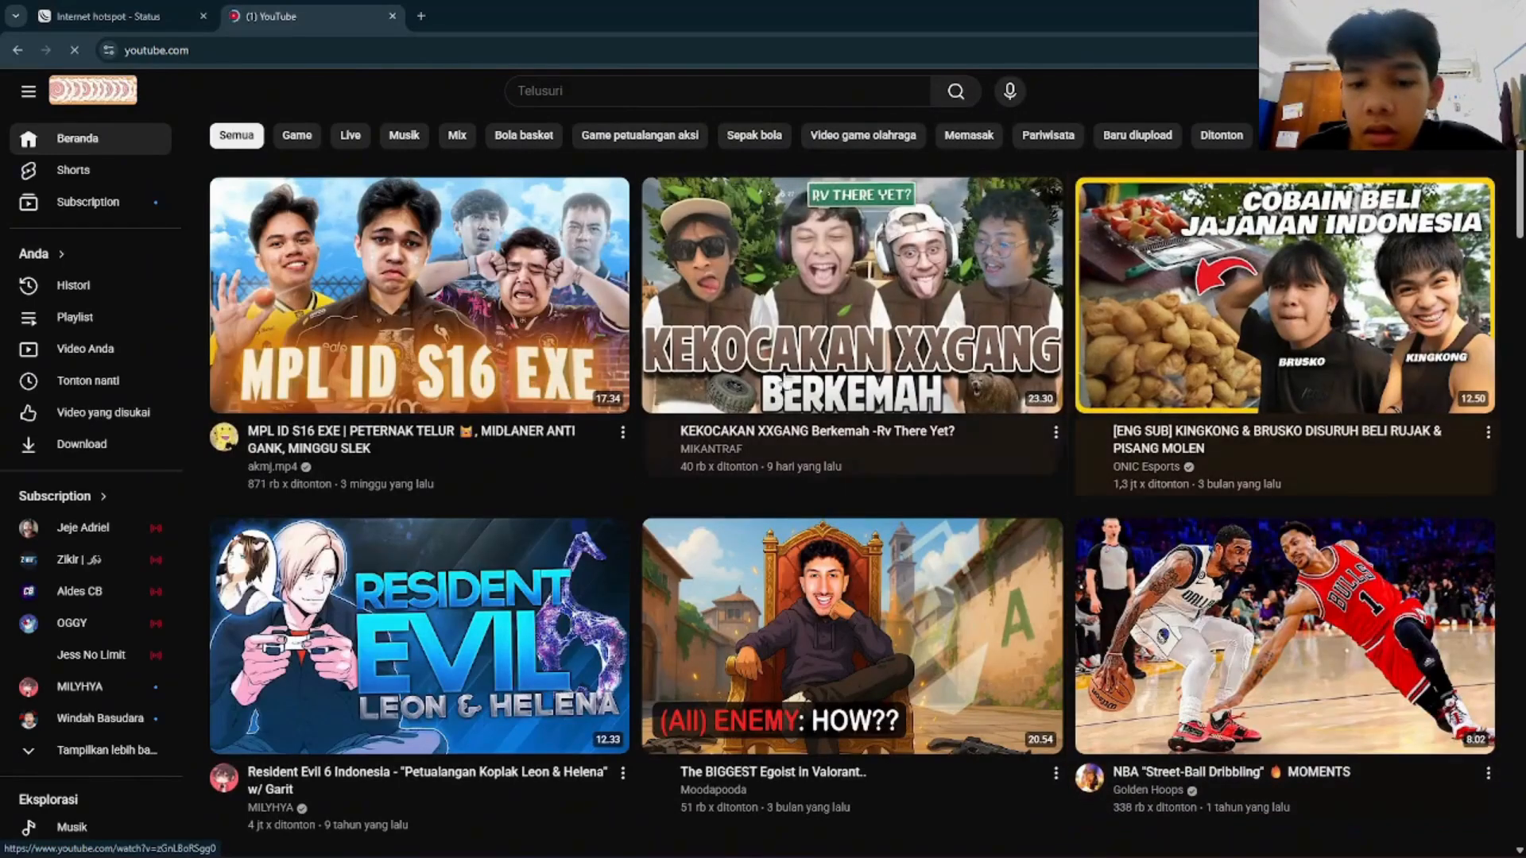
pyautogui.scroll(-2, 983, 437)
pyautogui.click(1192, 596)
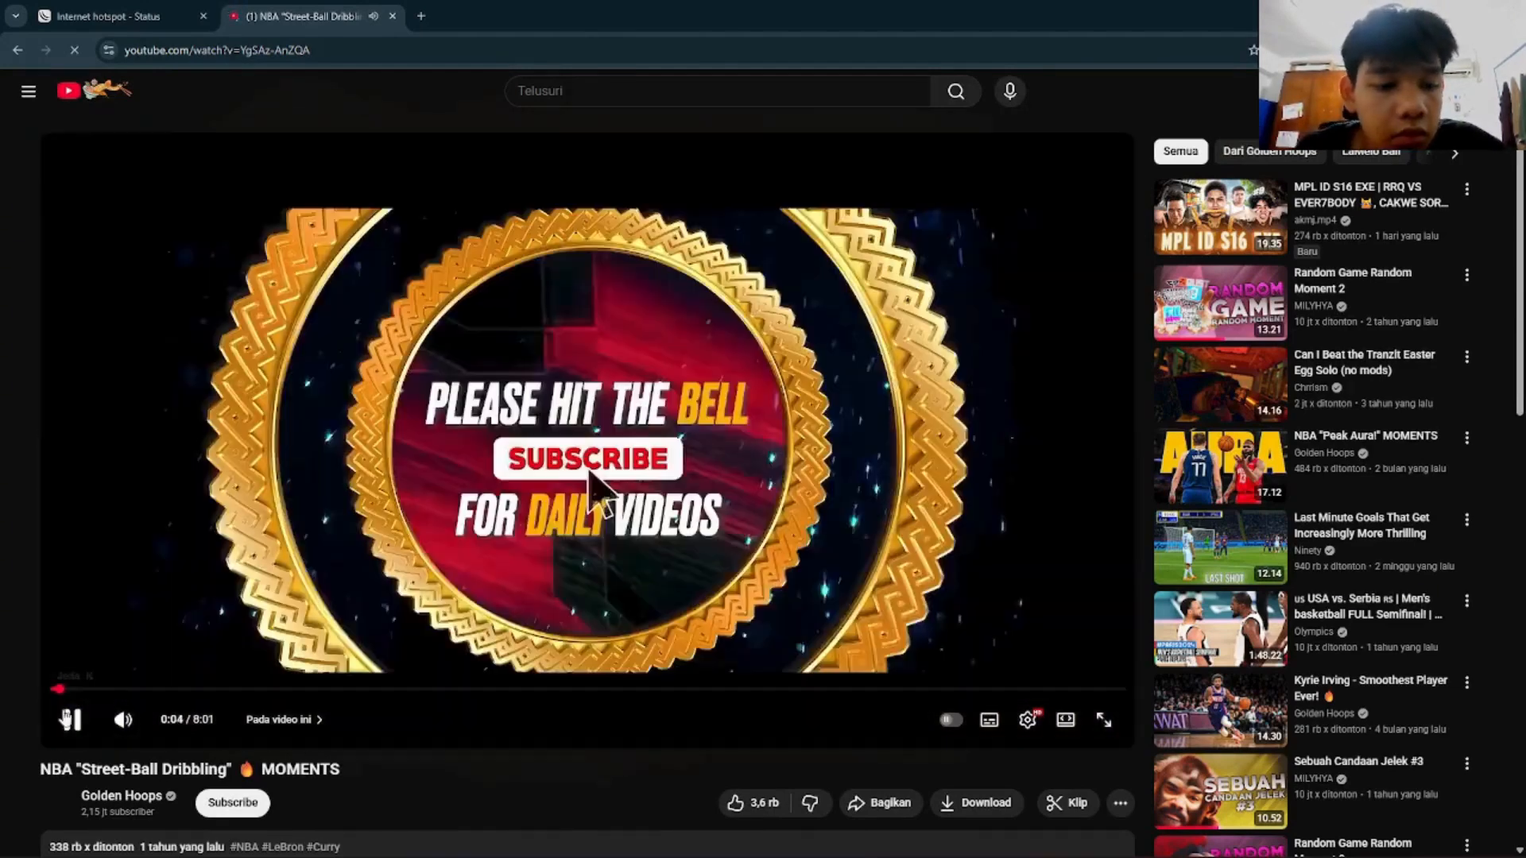
pyautogui.click(67, 720)
pyautogui.click(393, 16)
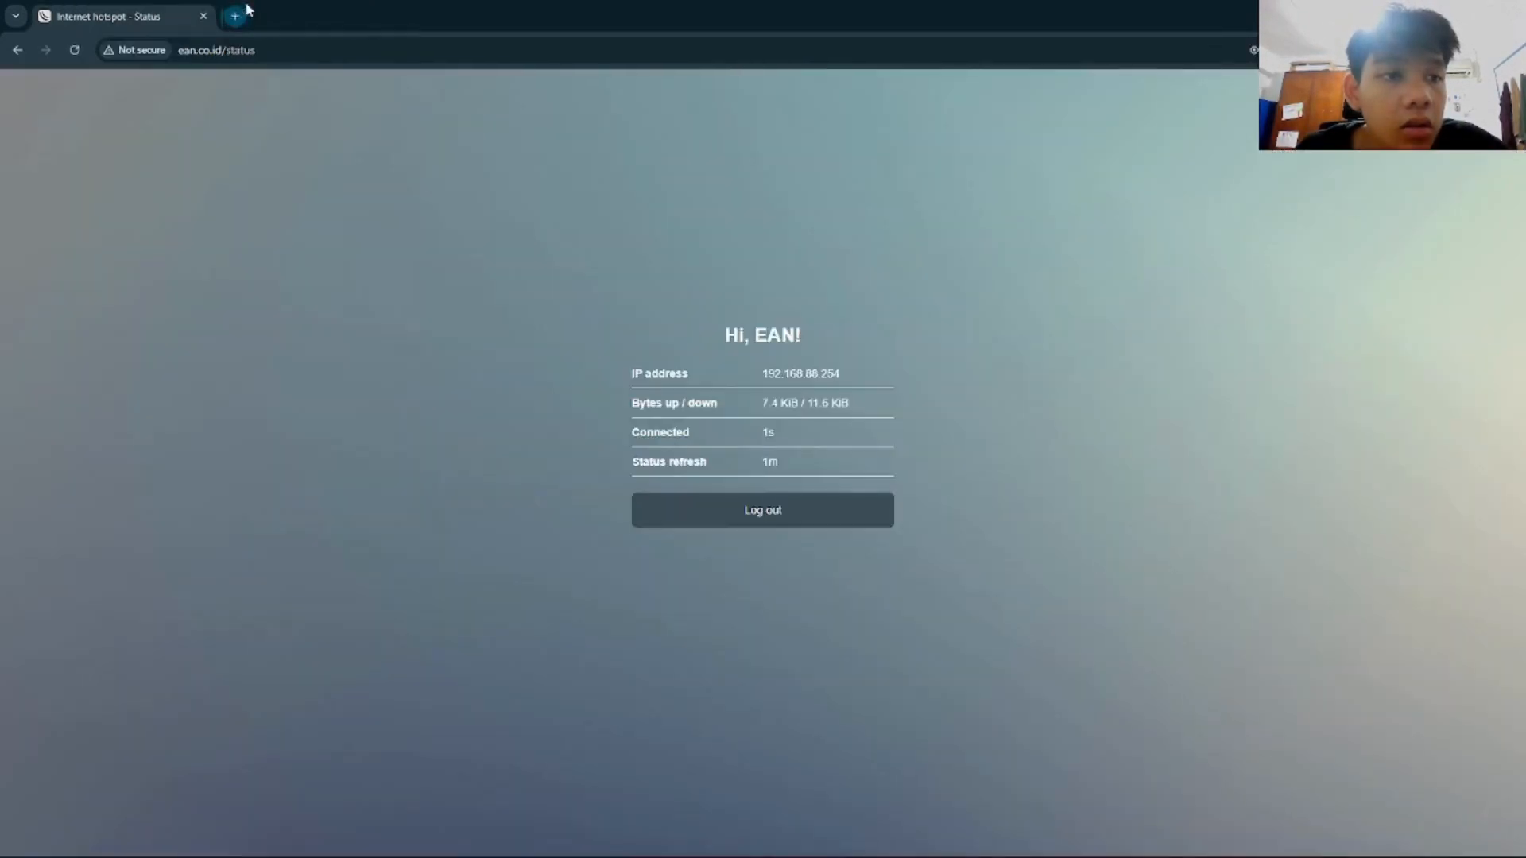